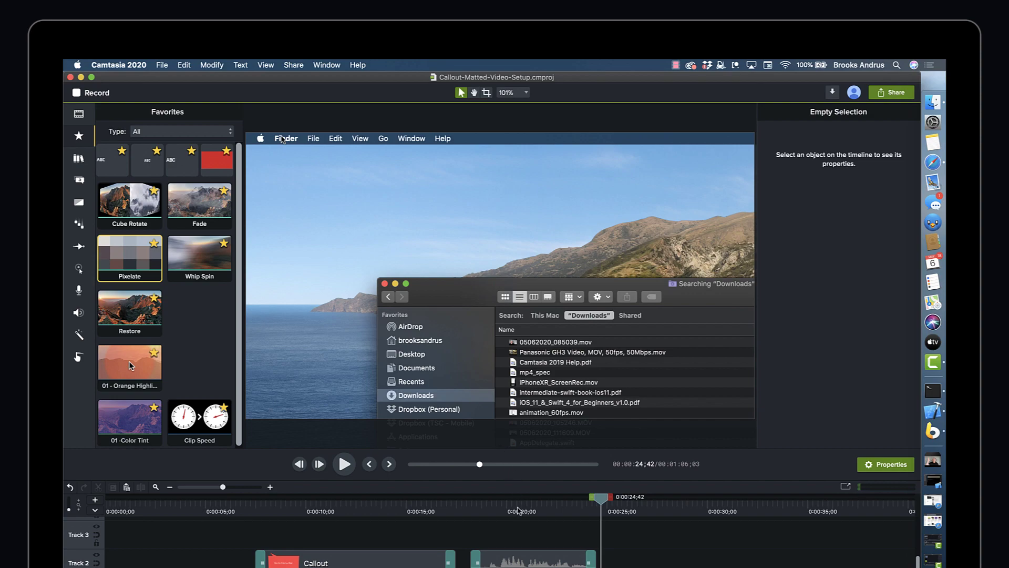
- Select the Callout and Group 1 clips on Track 2 and delete them
drag(518, 510, 559, 519)
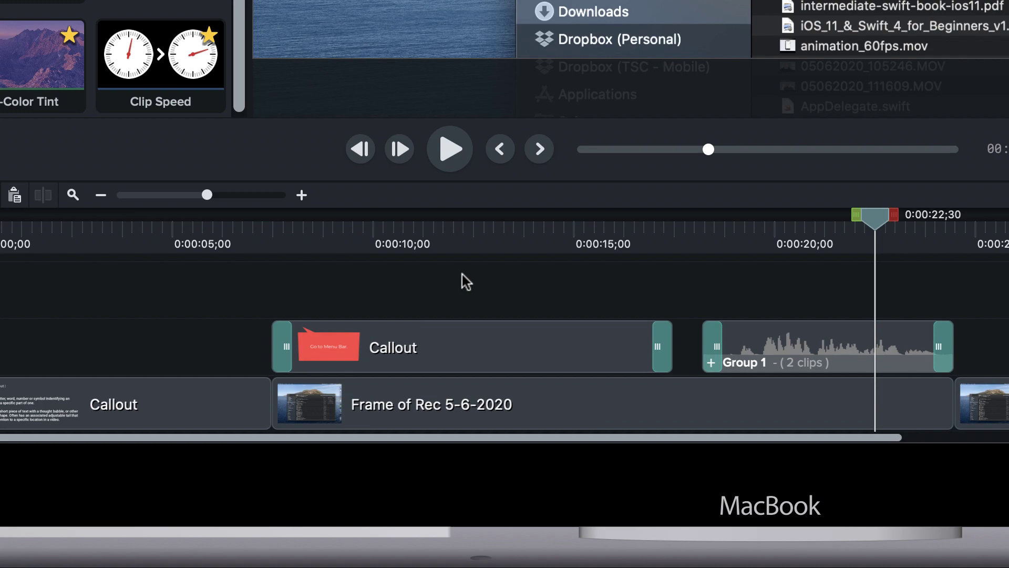
drag(462, 274, 720, 333)
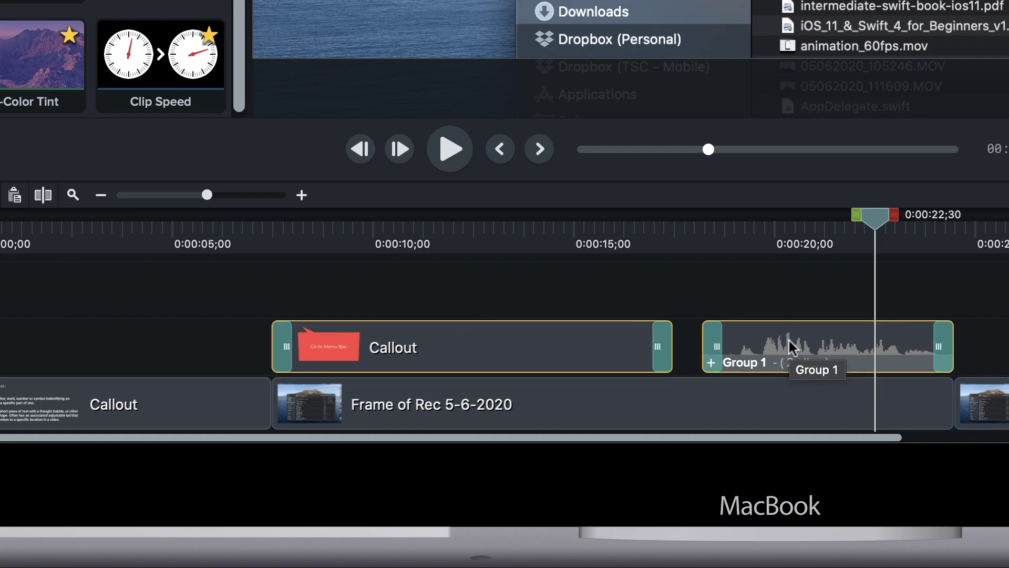
key(ctrl+alt+Right)
key(ctrl+alt+Left)
key(ctrl+alt+Left)
key(ctrl+alt+Left)
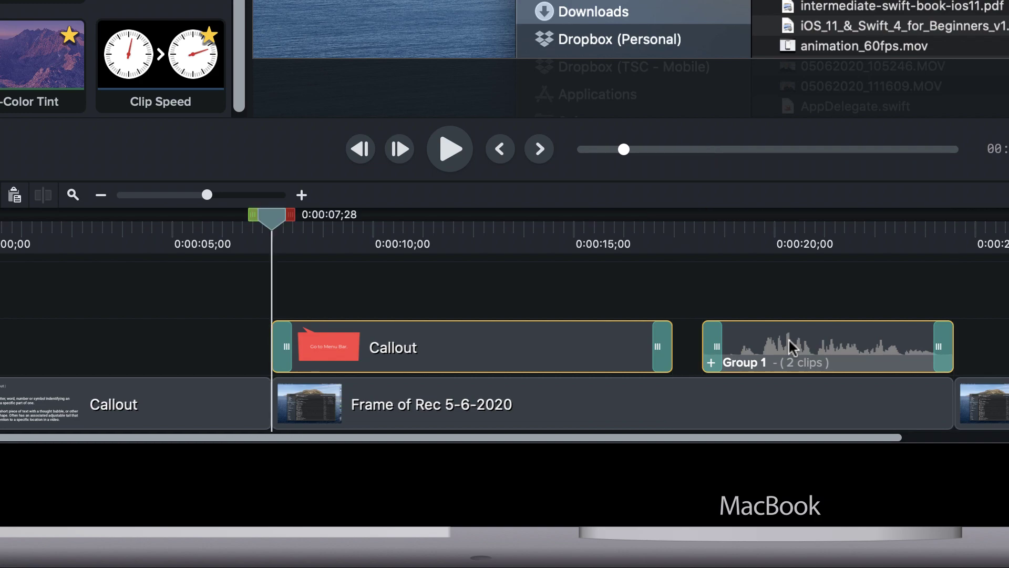
key(Delete)
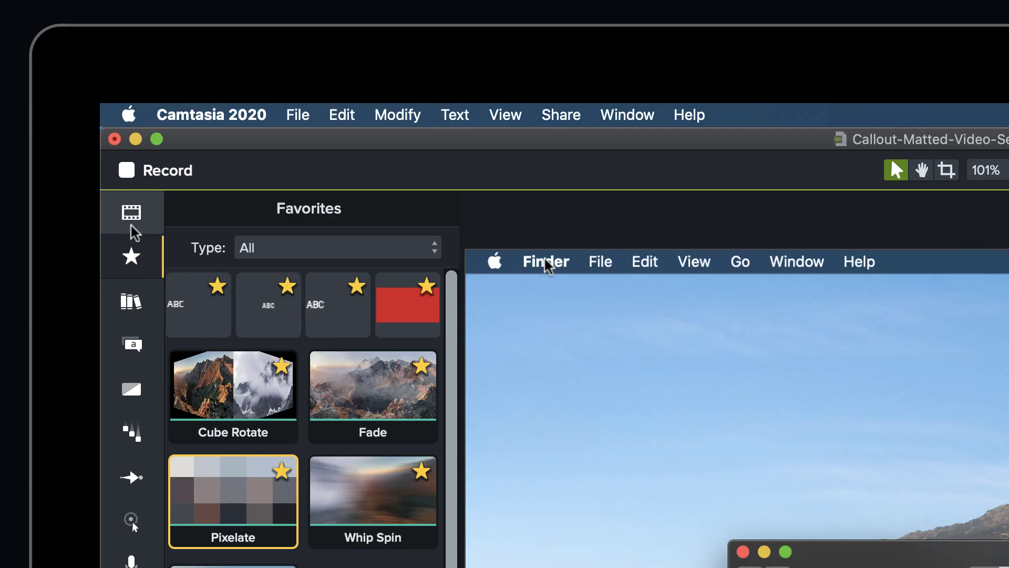
- Place webcam clip 05062020_111609 from the Media Bin at the start of Track 2
click(131, 225)
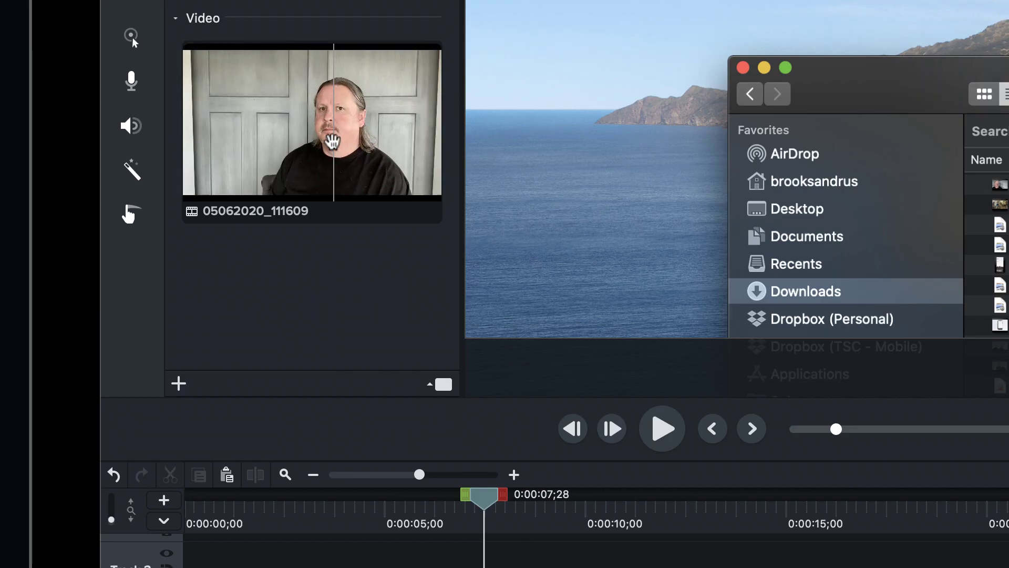
drag(332, 141, 490, 567)
drag(209, 426, 208, 428)
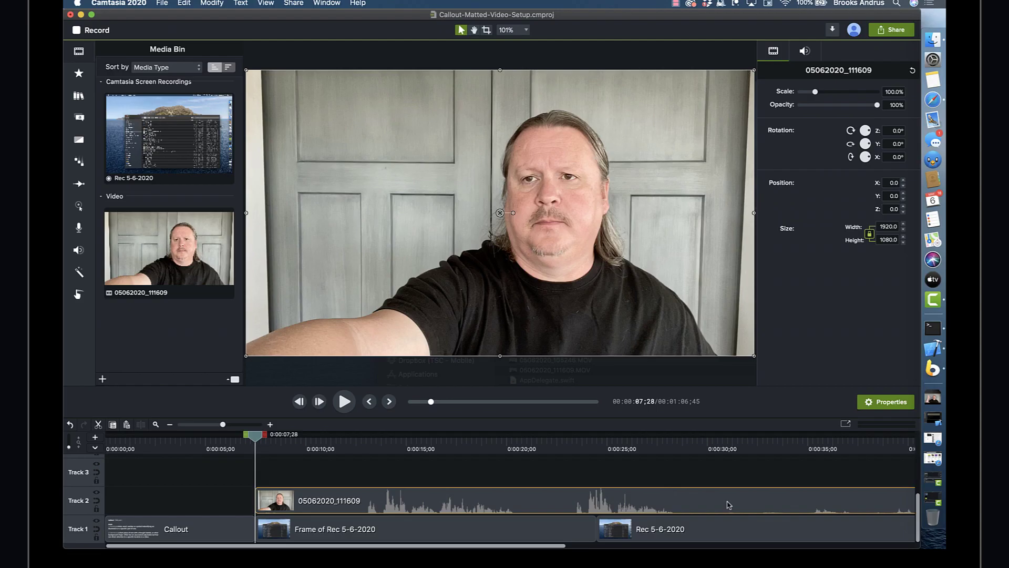
drag(729, 505, 491, 503)
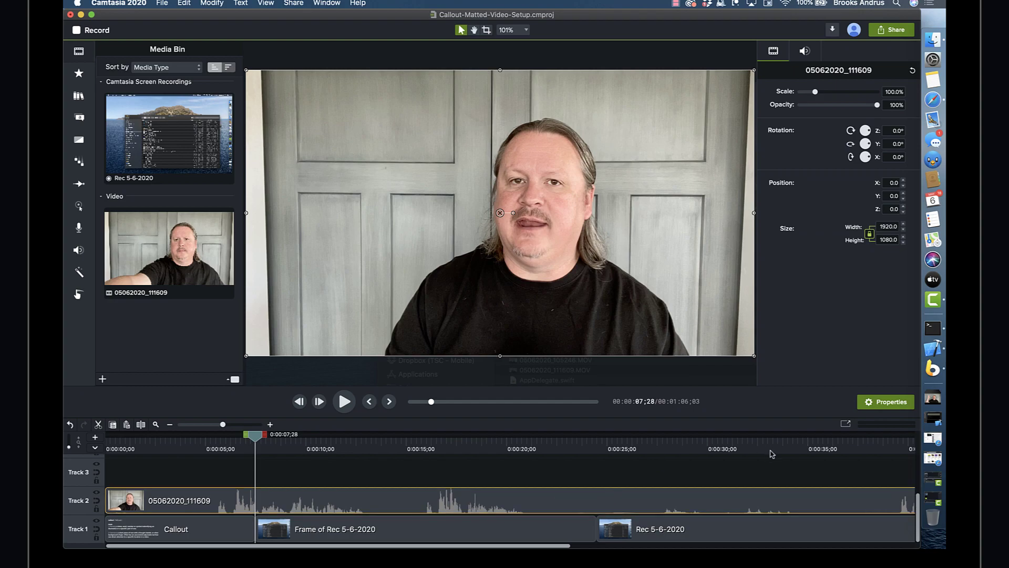
- Split the webcam clip at 0:00:51;33, ripple-delete the first part, and move the remainder to about 0:11
key(super+minus)
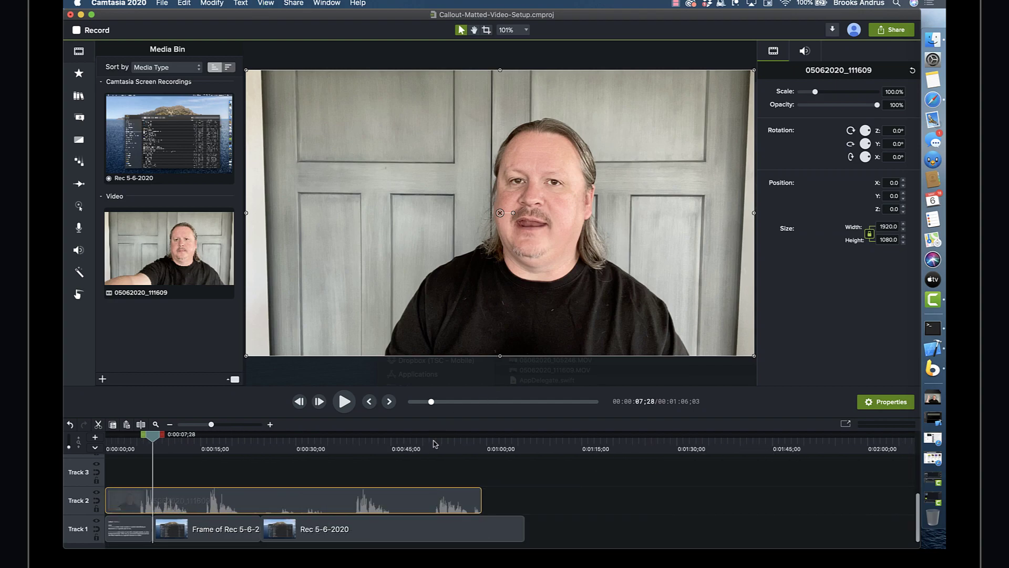
click(433, 443)
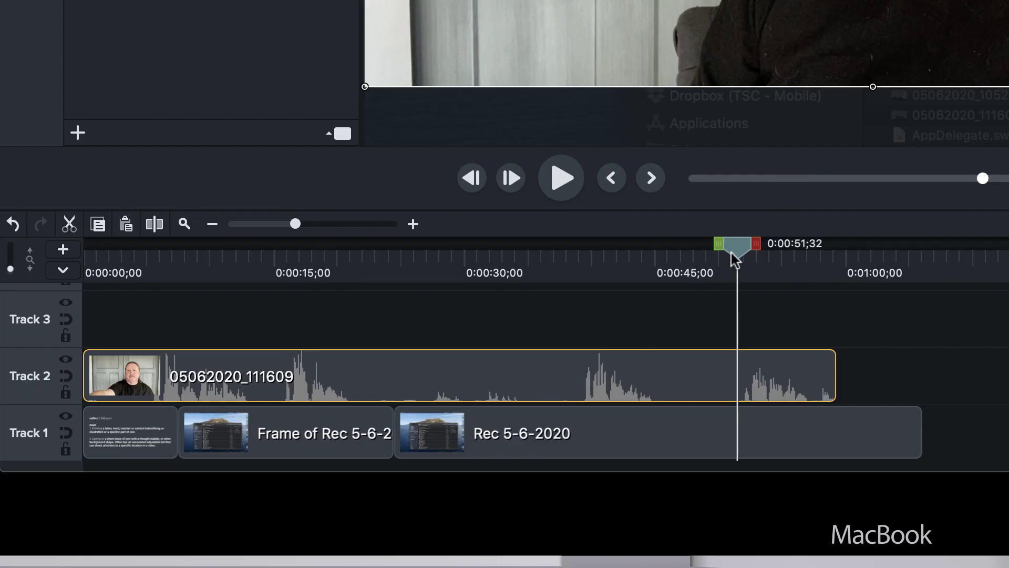
drag(732, 254, 733, 263)
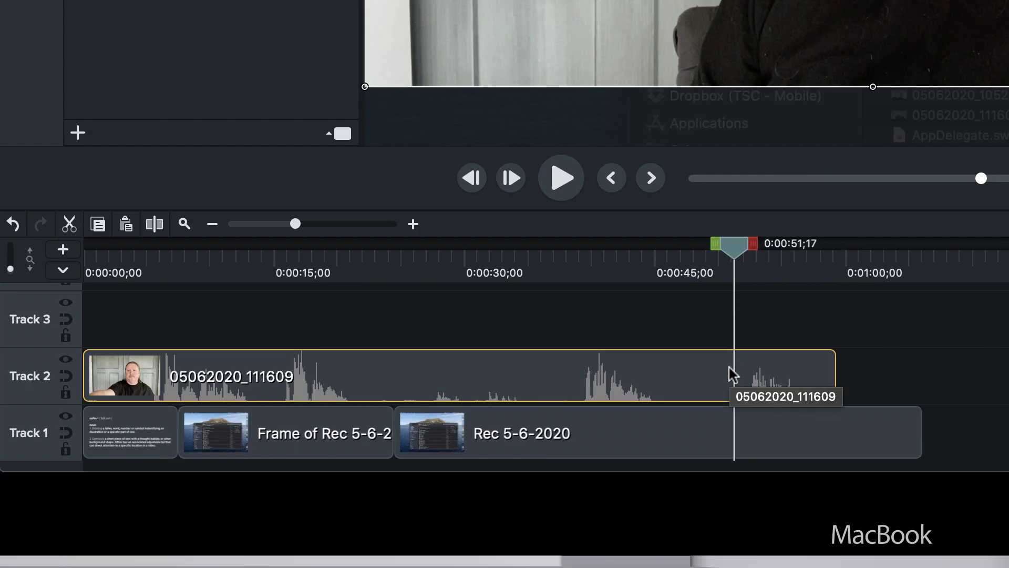
drag(736, 254, 740, 254)
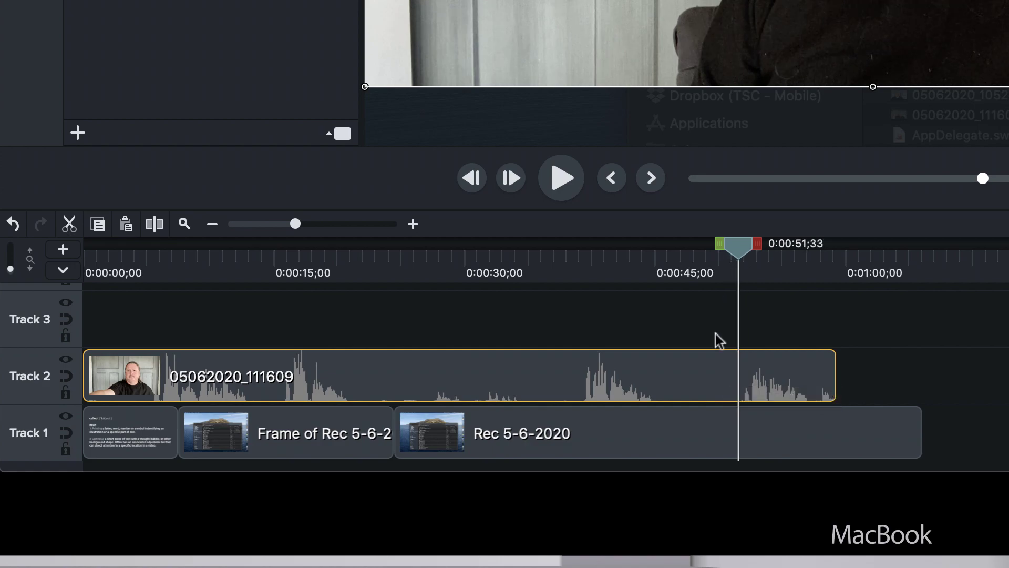
key(s)
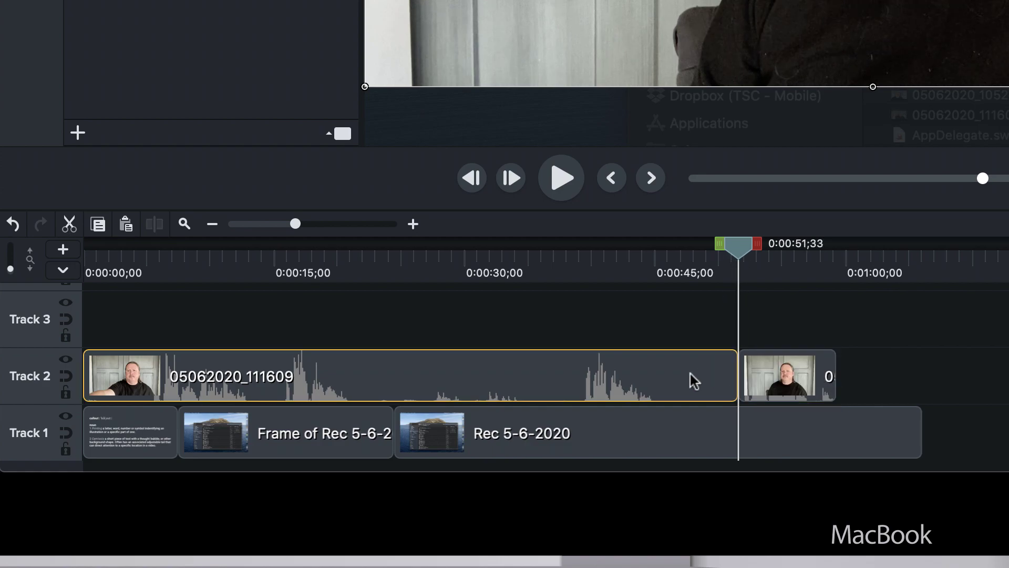
key(super+BackSpace)
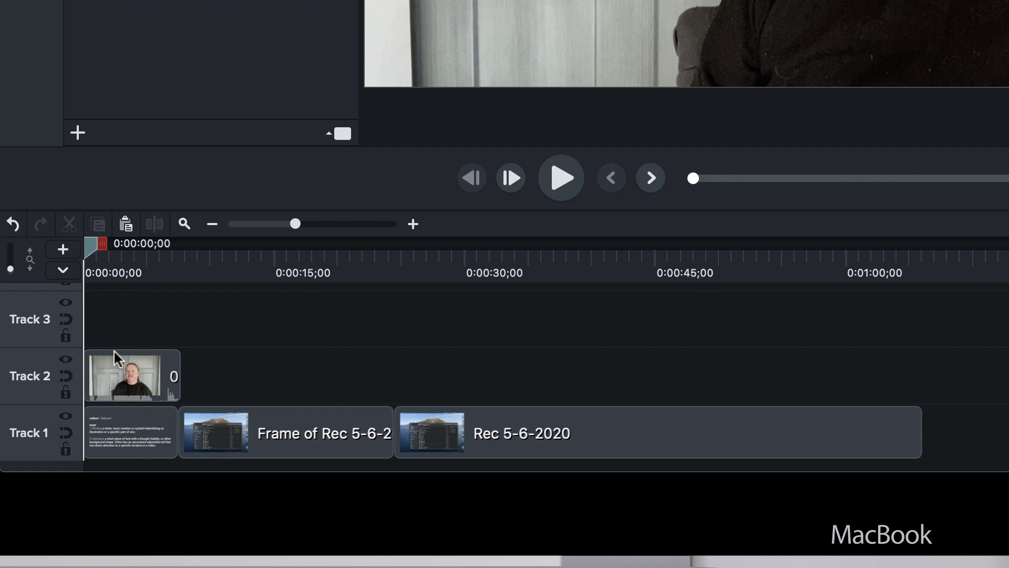
drag(116, 357, 338, 377)
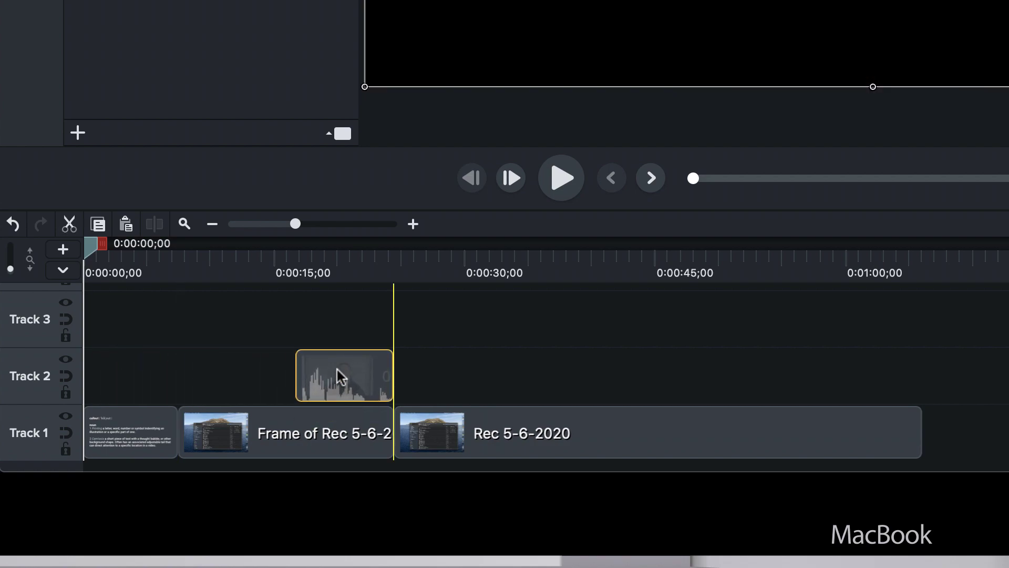
click(404, 262)
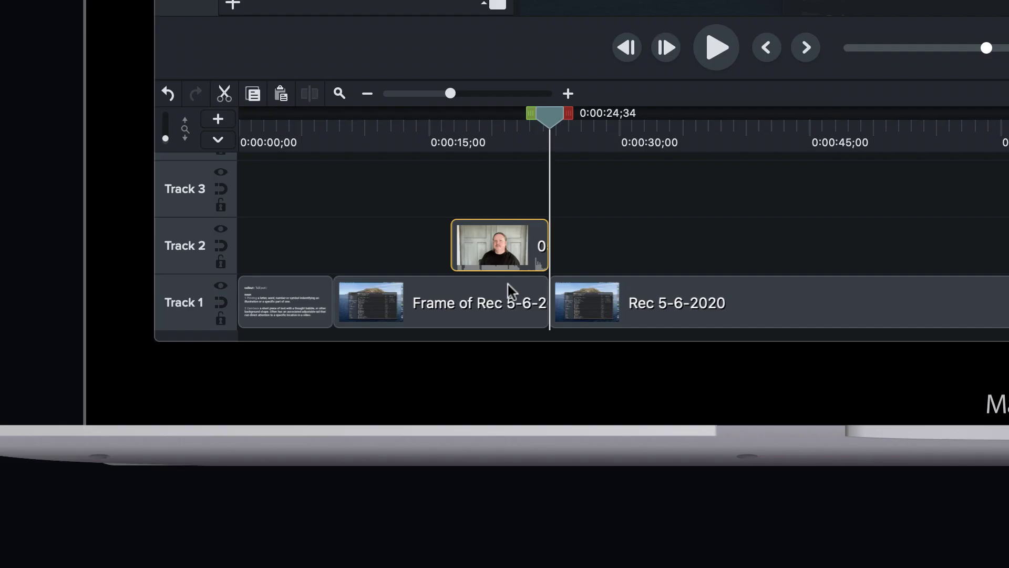
click(505, 308)
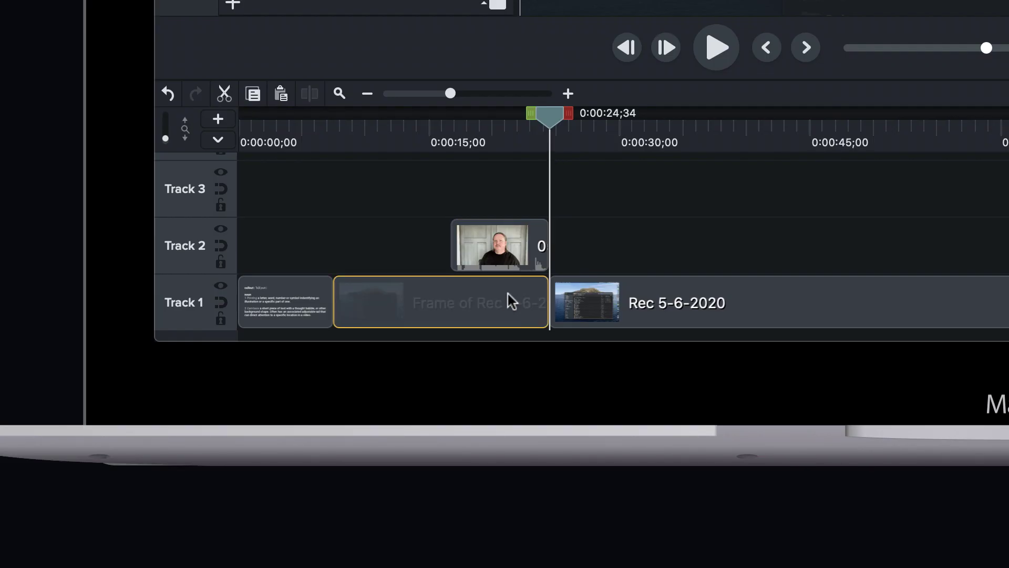
drag(549, 122, 455, 122)
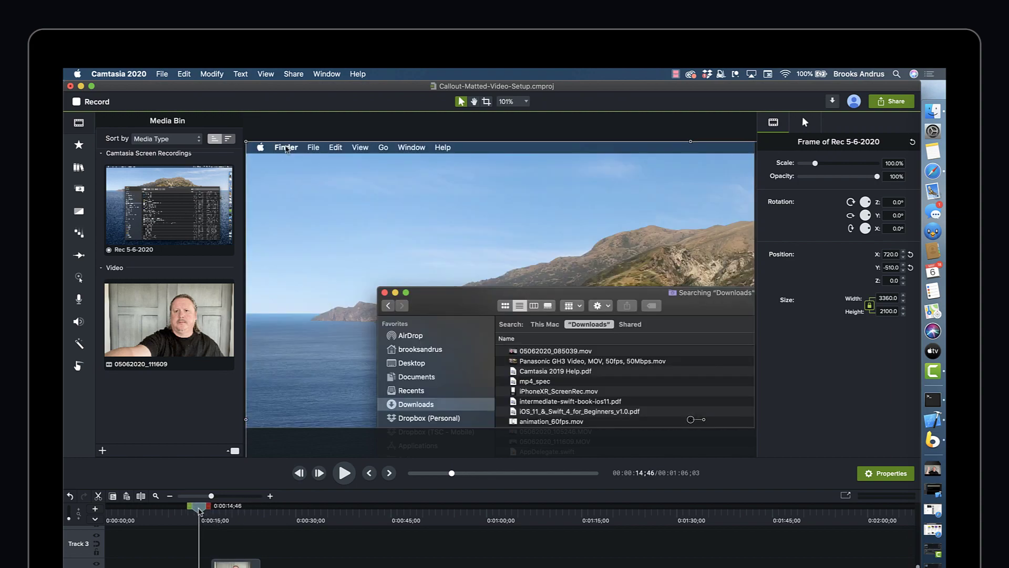
drag(213, 509, 230, 510)
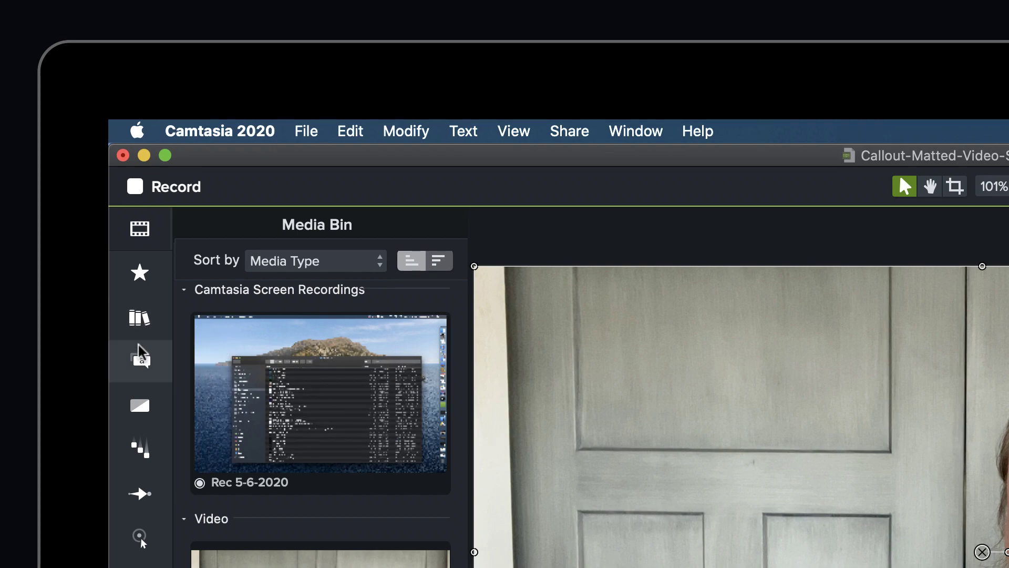
- Add a red ABC speech-bubble callout on Track 3 over the webcam clip, ending at 0:00:24;28
click(140, 361)
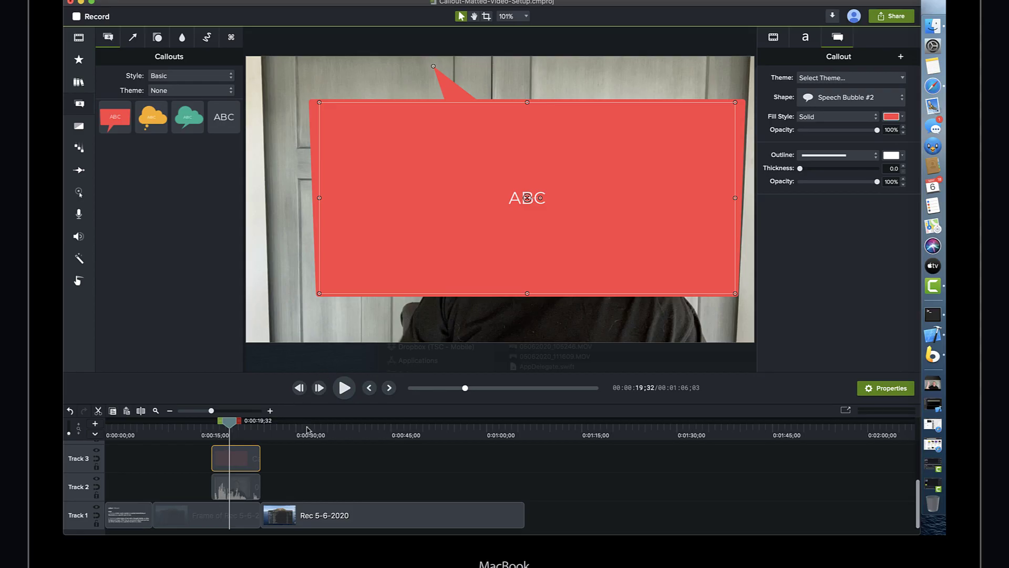
click(281, 452)
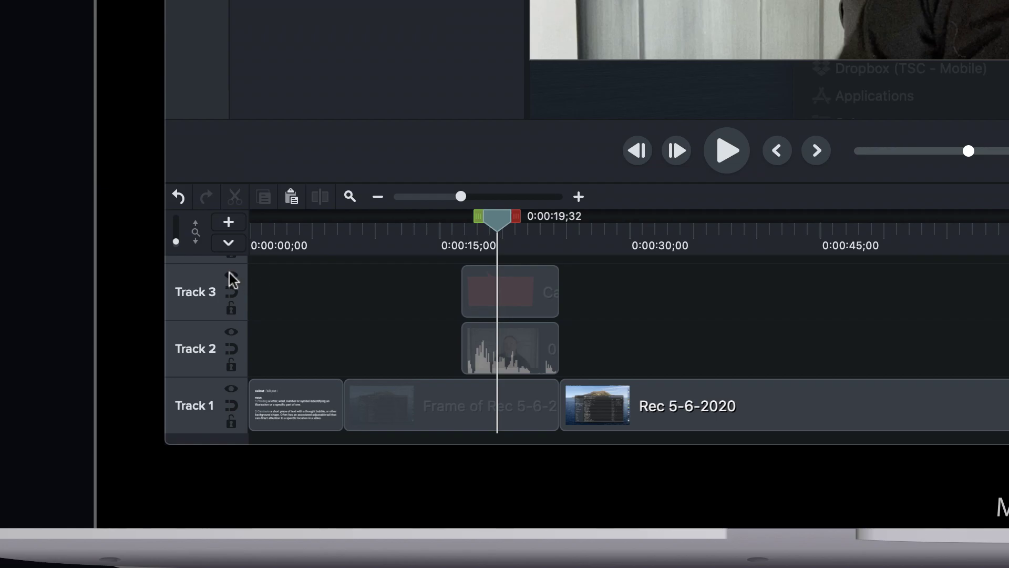
click(96, 450)
click(96, 450)
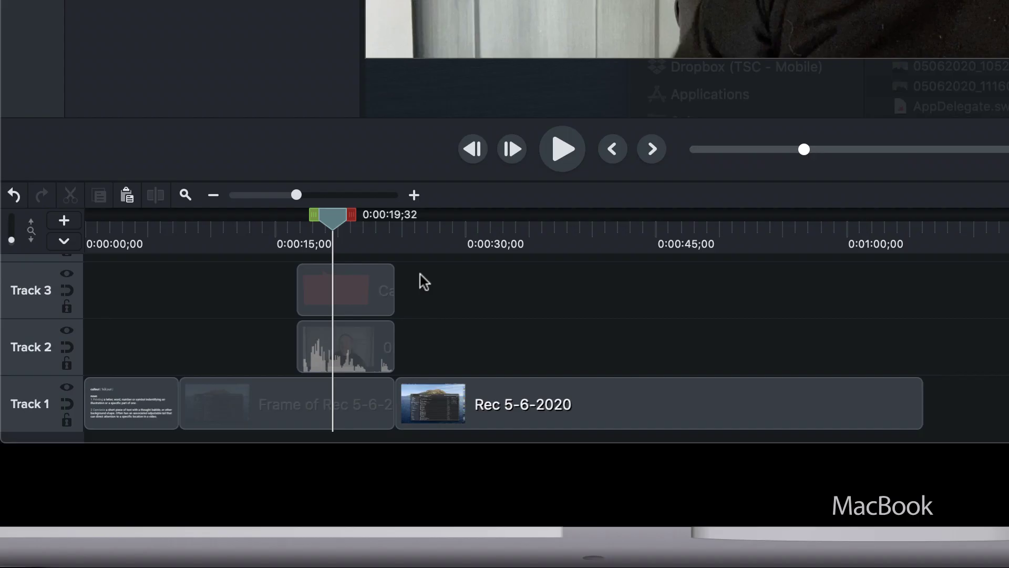
- Group the callout with the webcam clip and set the callout track to Alpha track matte
click(245, 497)
shift+click(235, 507)
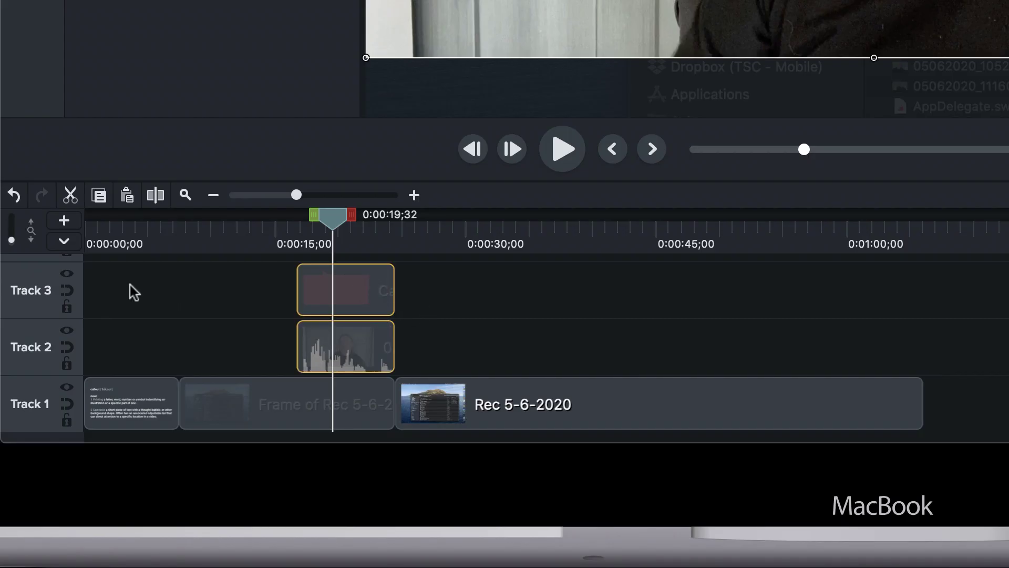
key(super+g)
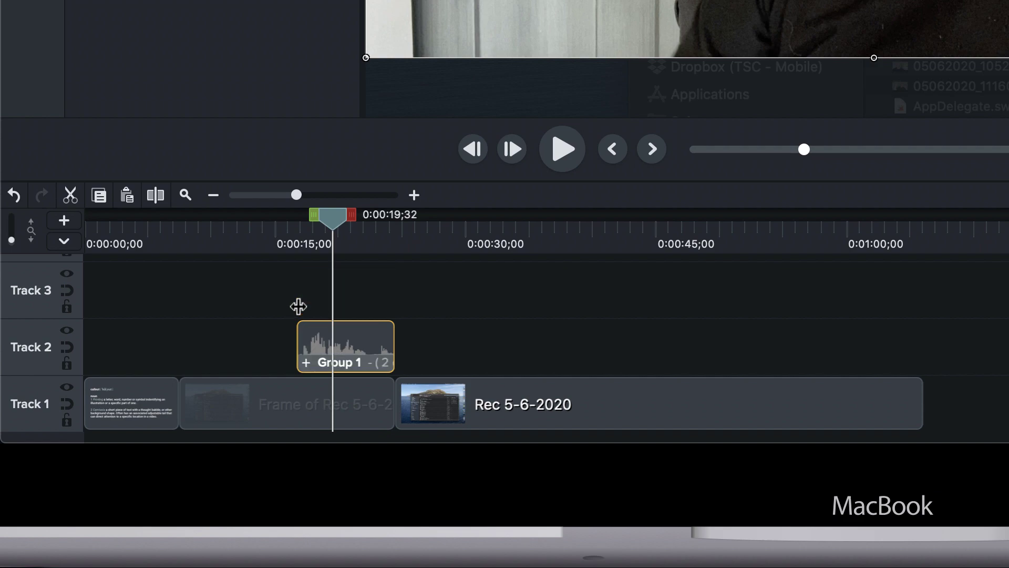
double_click(344, 366)
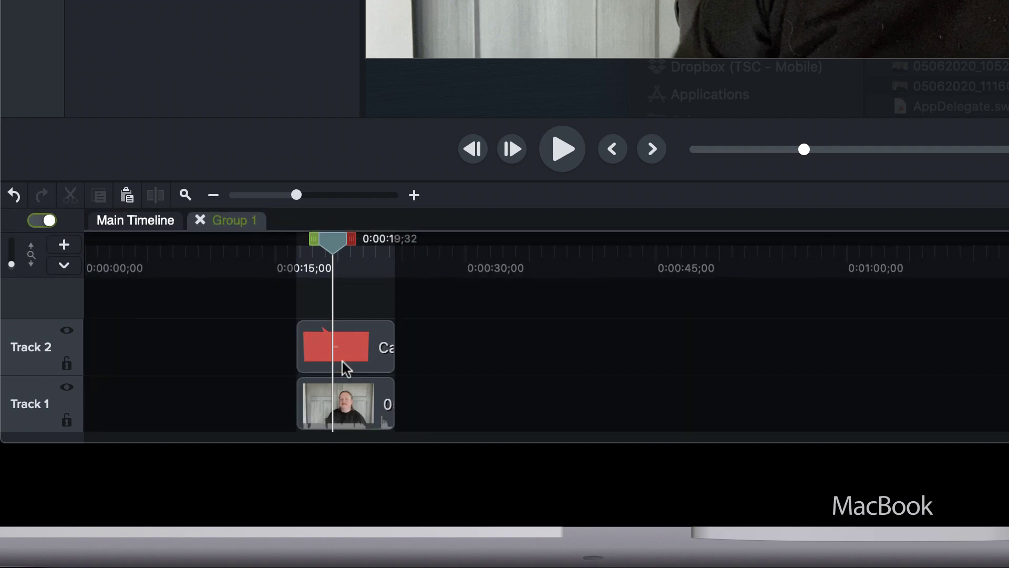
click(68, 334)
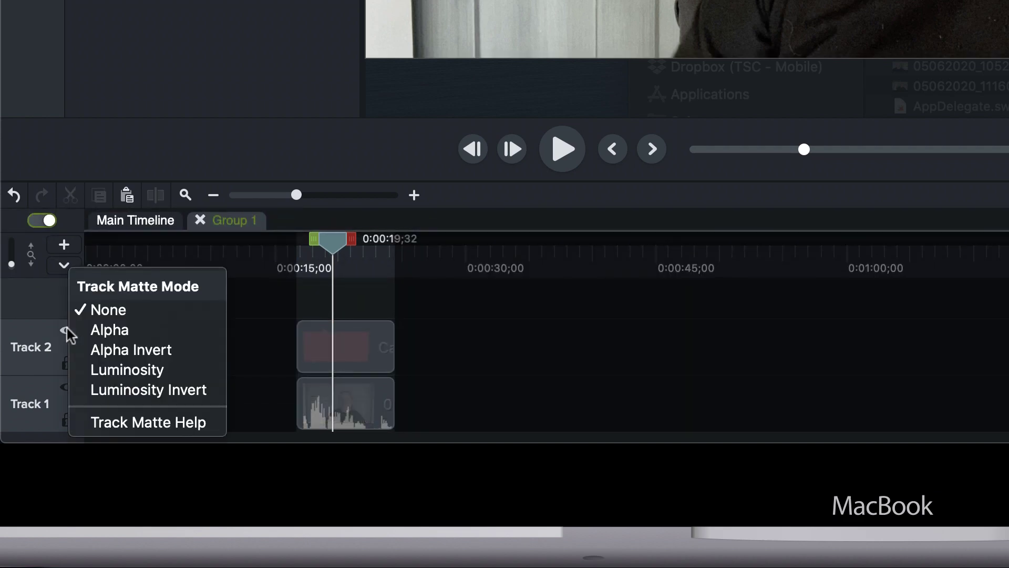
click(108, 330)
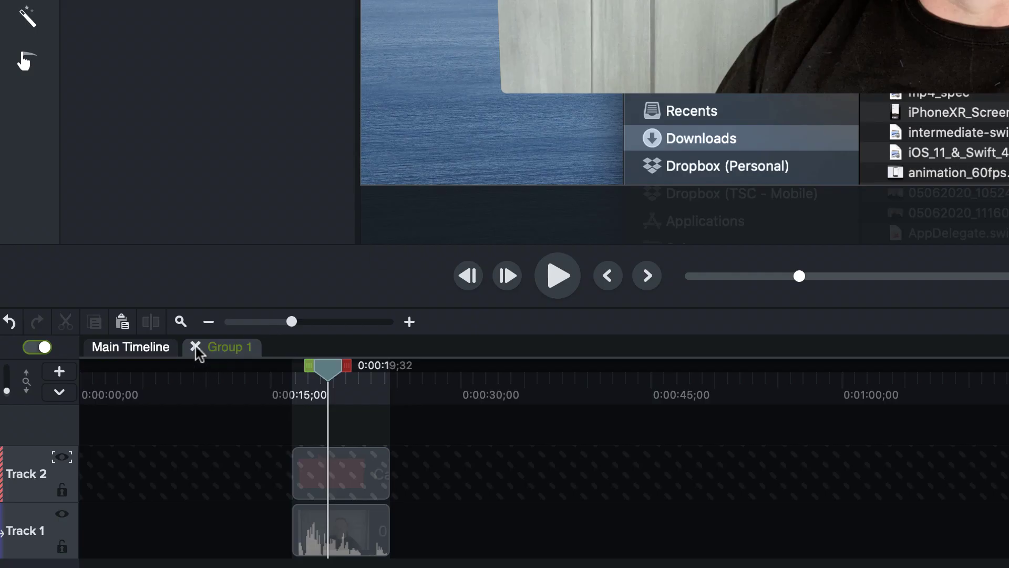
- Set the Group 1 webcam bubble's Scale to 50% in Visual Properties
click(196, 349)
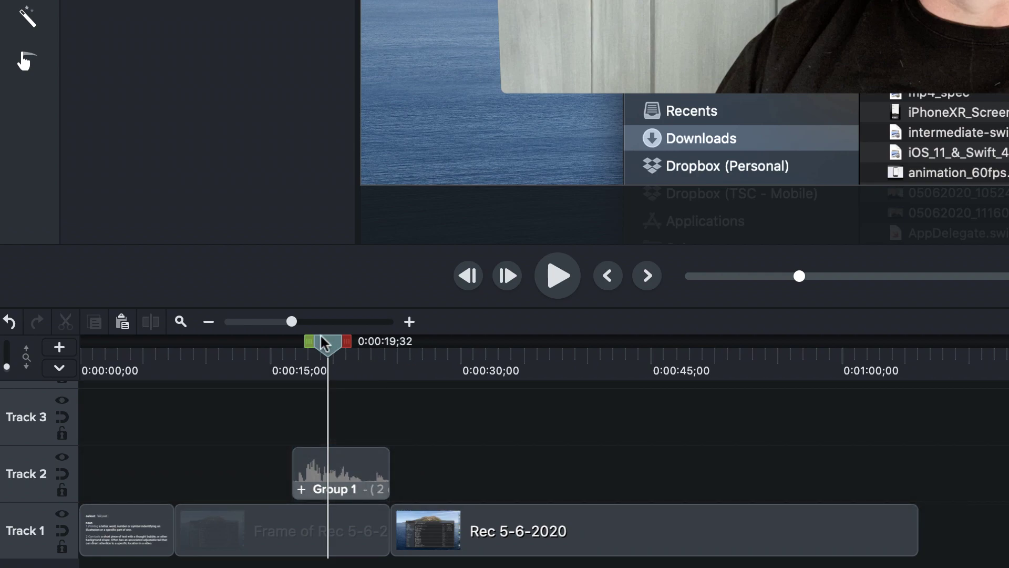
drag(326, 342, 311, 346)
mouse_move(220, 508)
mouse_down()
mouse_move(208, 508)
mouse_move(239, 510)
mouse_up()
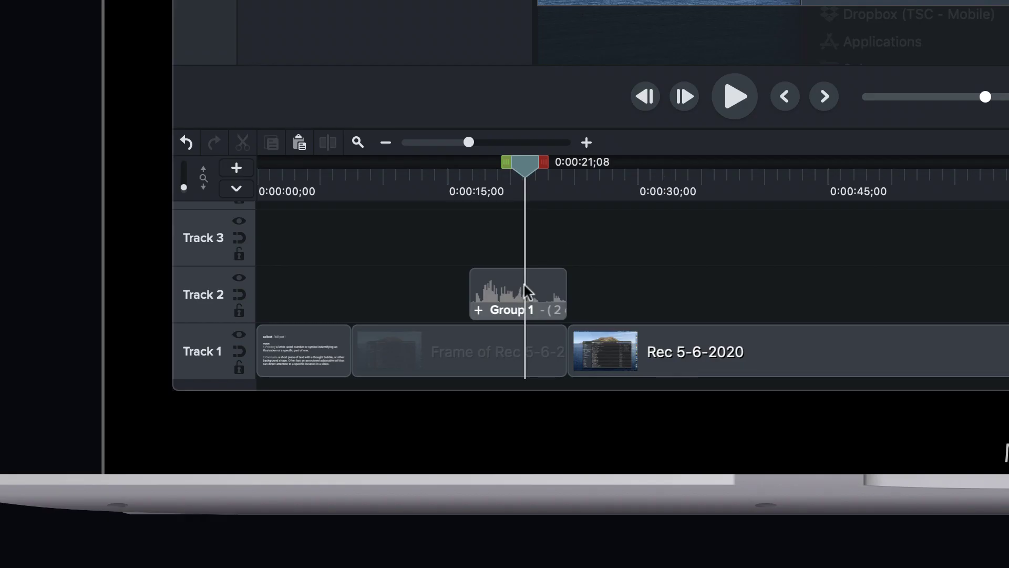
click(527, 288)
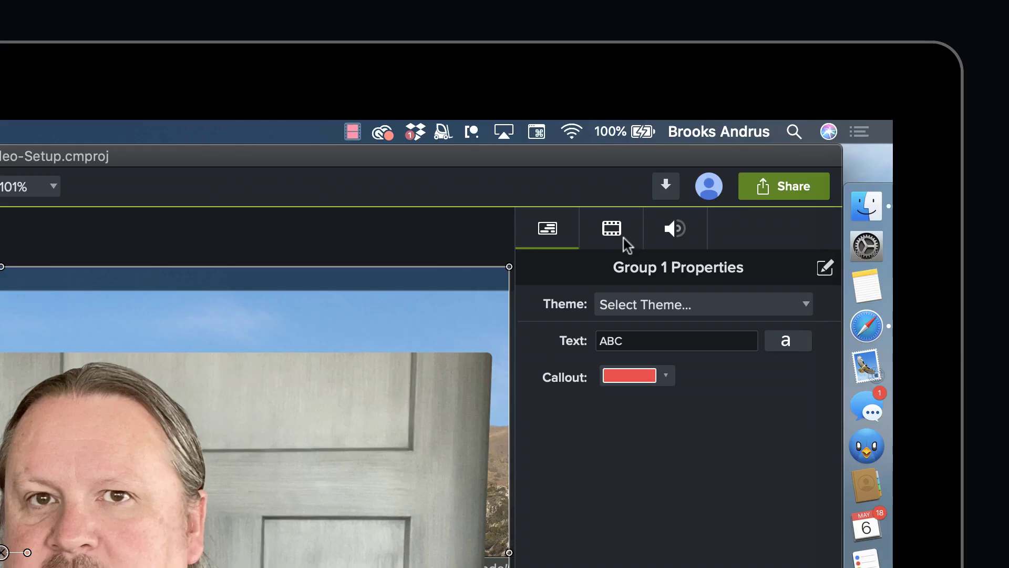
click(616, 236)
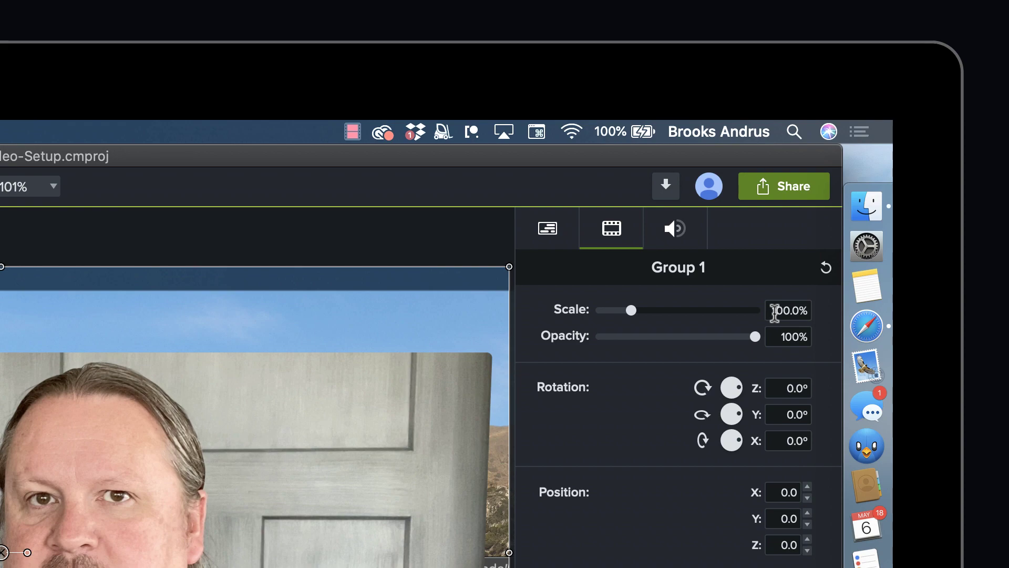
drag(771, 311, 803, 313)
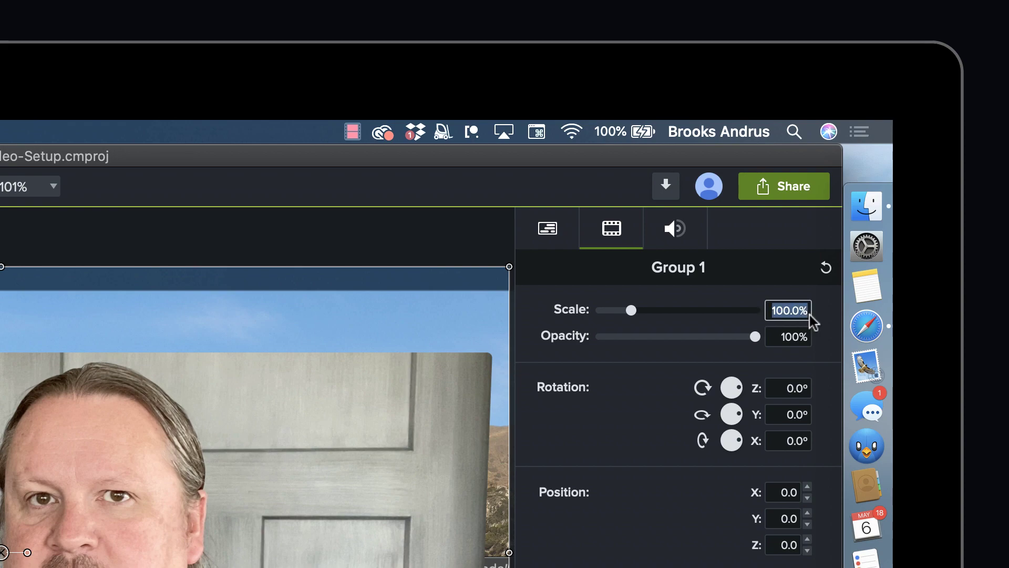
text(50)
key(Return)
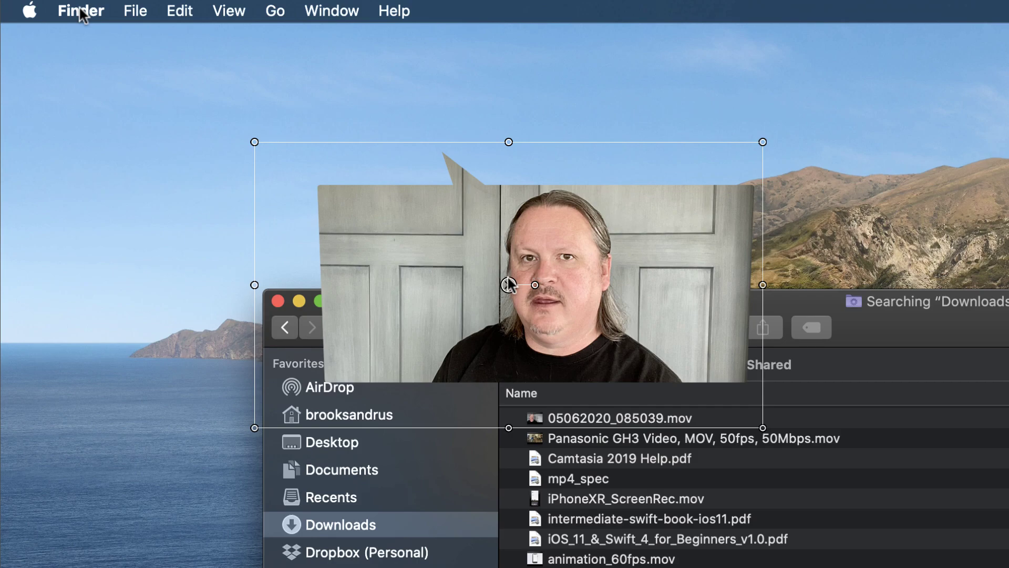
- Move the webcam bubble to the upper left and point the callout's tail at the Finder menu
drag(508, 285, 263, 172)
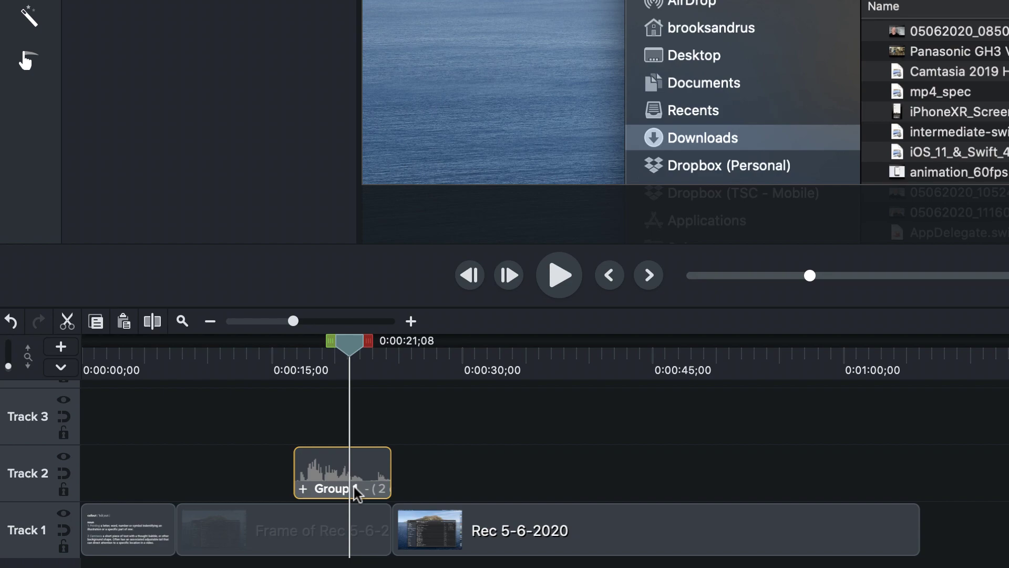
double_click(356, 494)
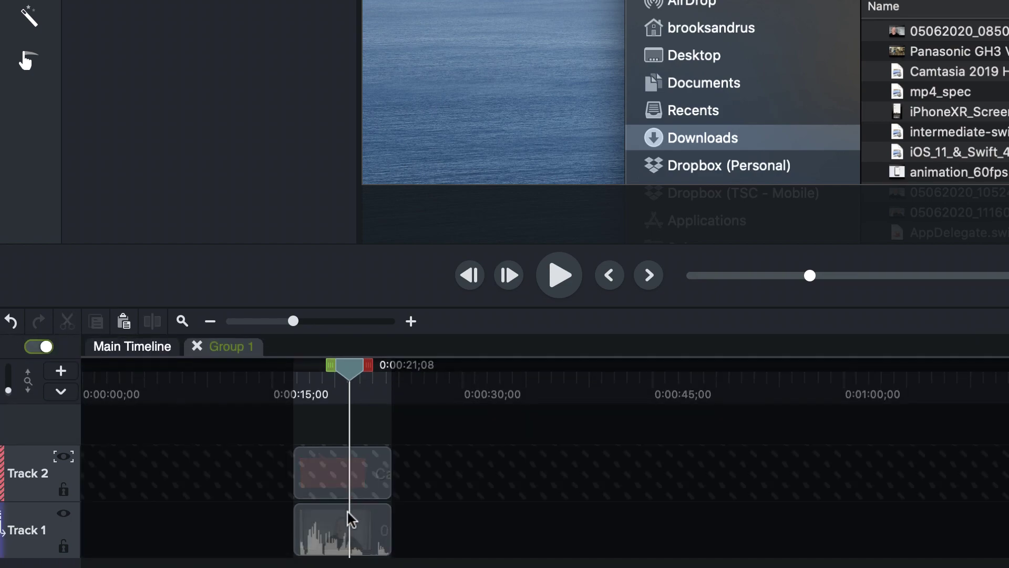
click(349, 483)
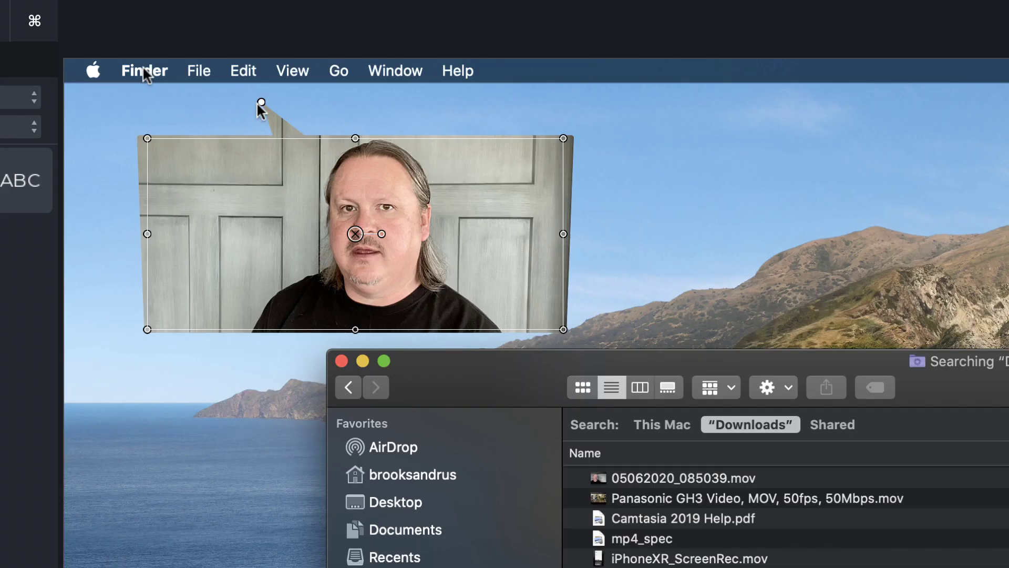
drag(262, 107, 80, 81)
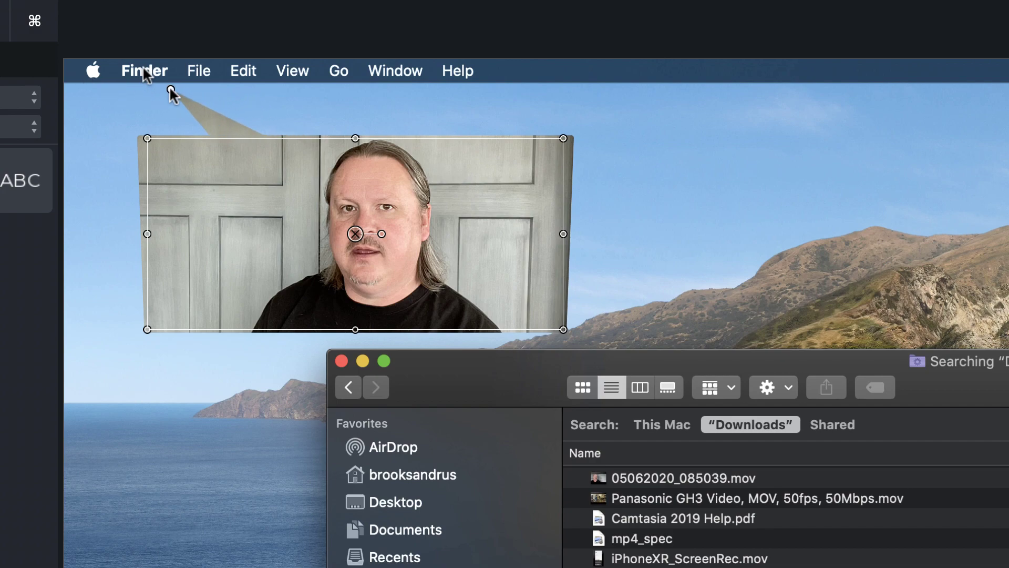
drag(169, 89, 162, 90)
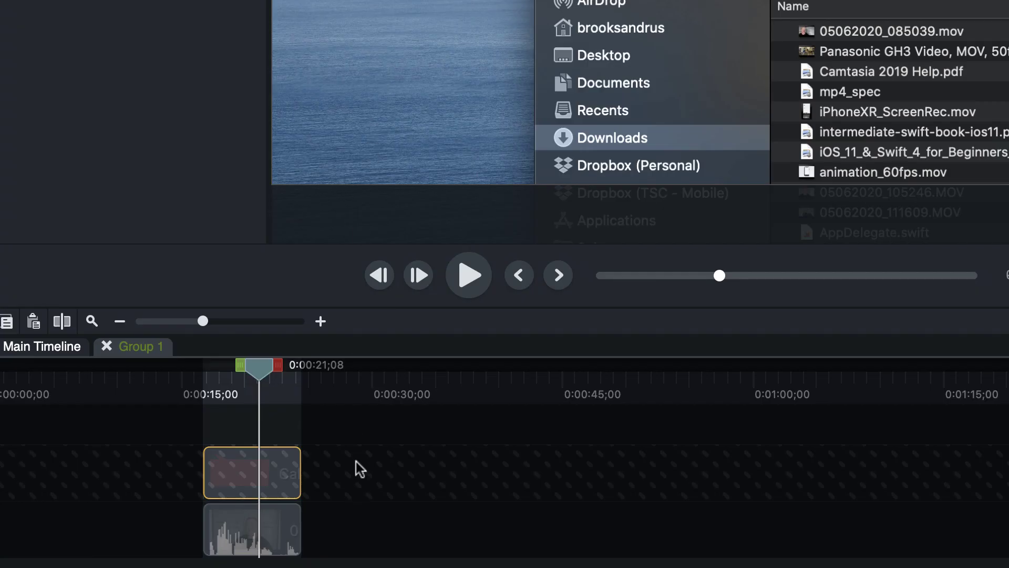
click(355, 461)
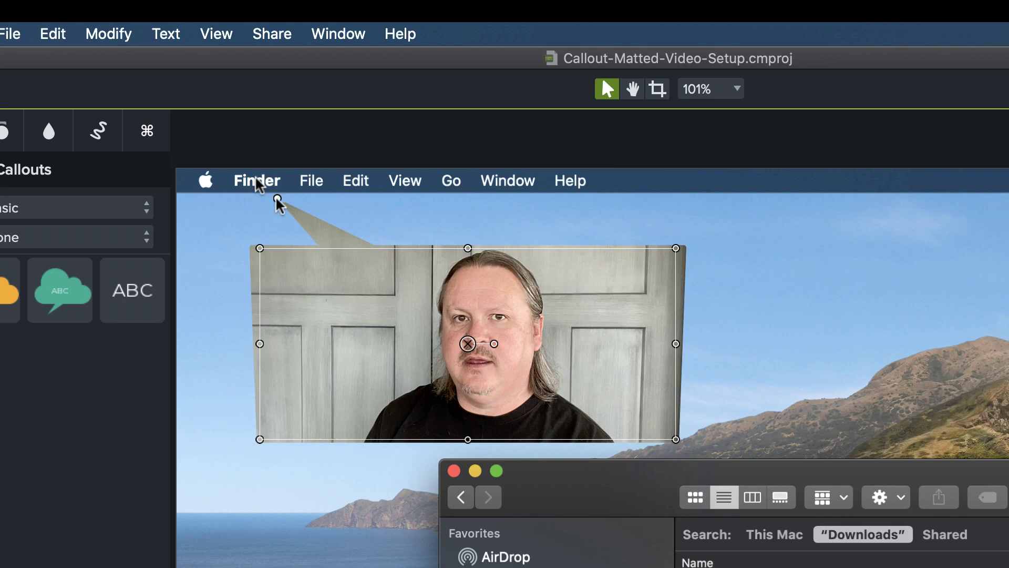
drag(278, 200, 282, 204)
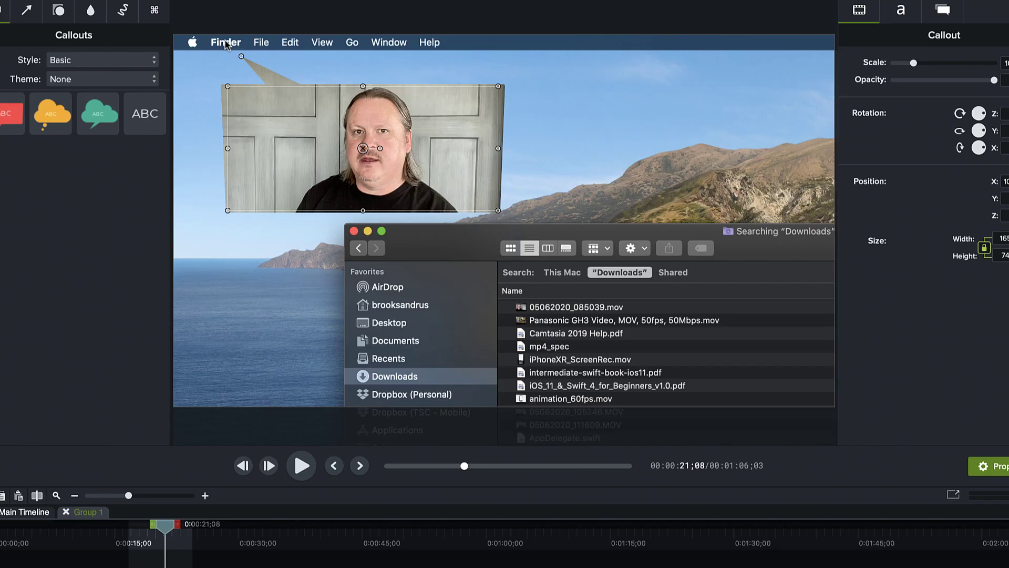
key(Escape)
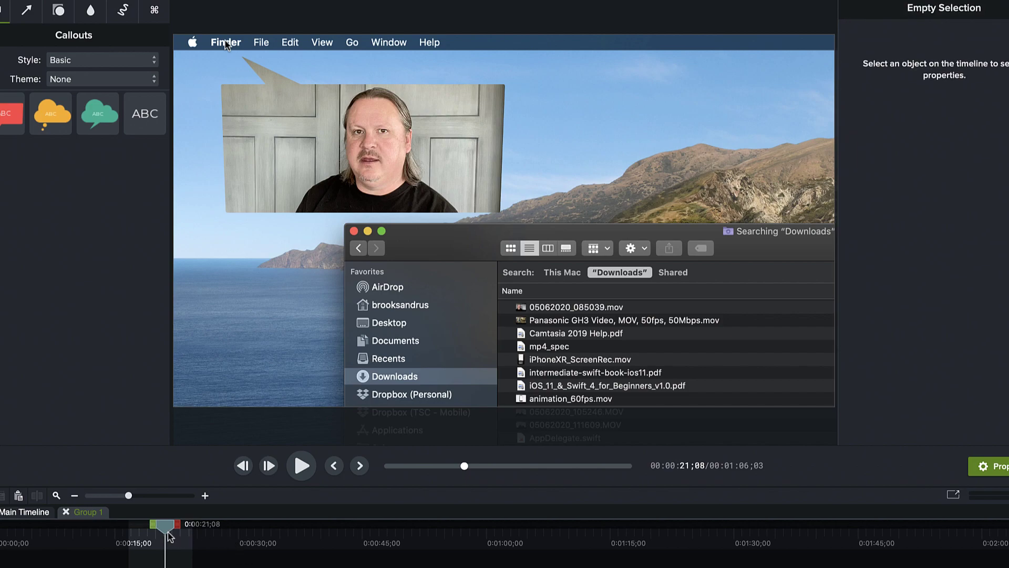
mouse_move(167, 529)
mouse_down()
mouse_move(137, 533)
mouse_move(175, 541)
mouse_up()
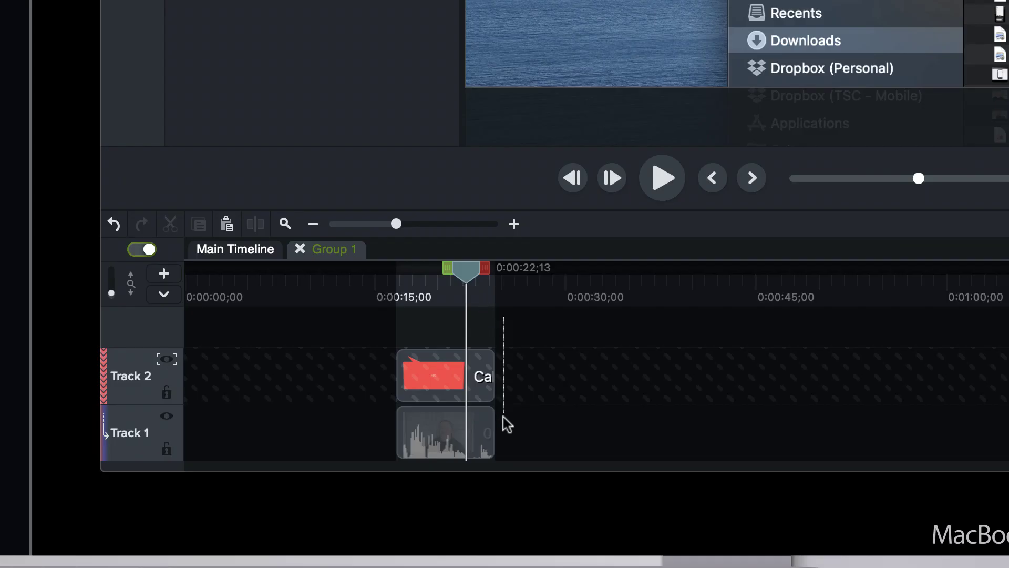
- Split both clips inside Group 1 at the playhead and delete the pieces after it
click(186, 567)
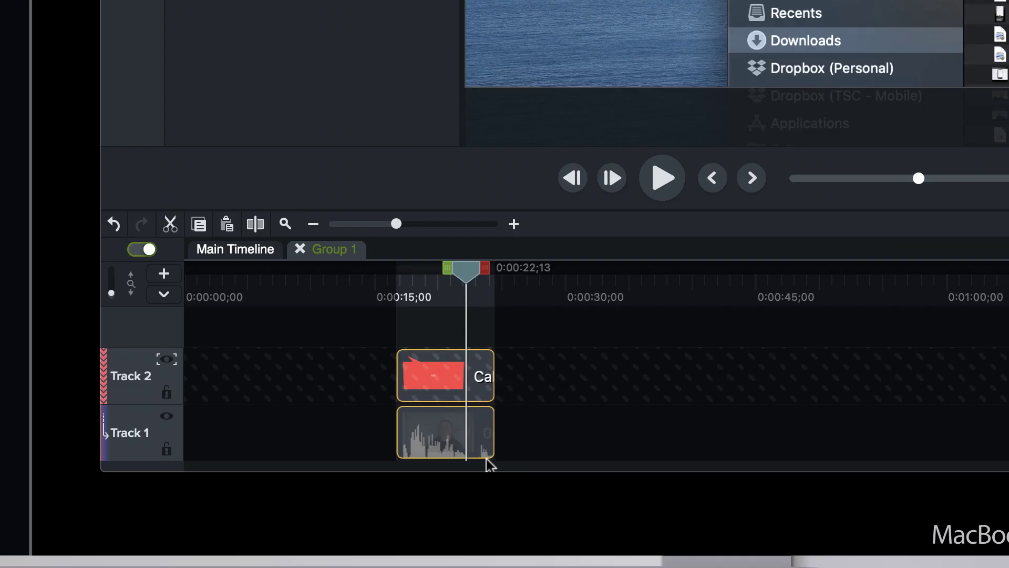
key(s)
key(Delete)
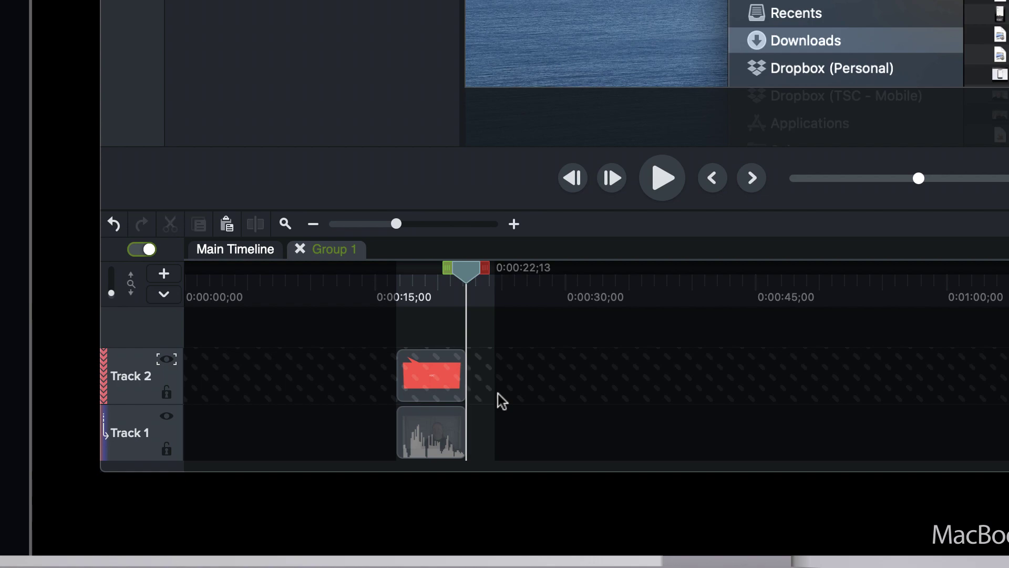
- Split Group 1 on the main timeline at the playhead, delete its remainder, and preview to 0:00:19;29
click(300, 249)
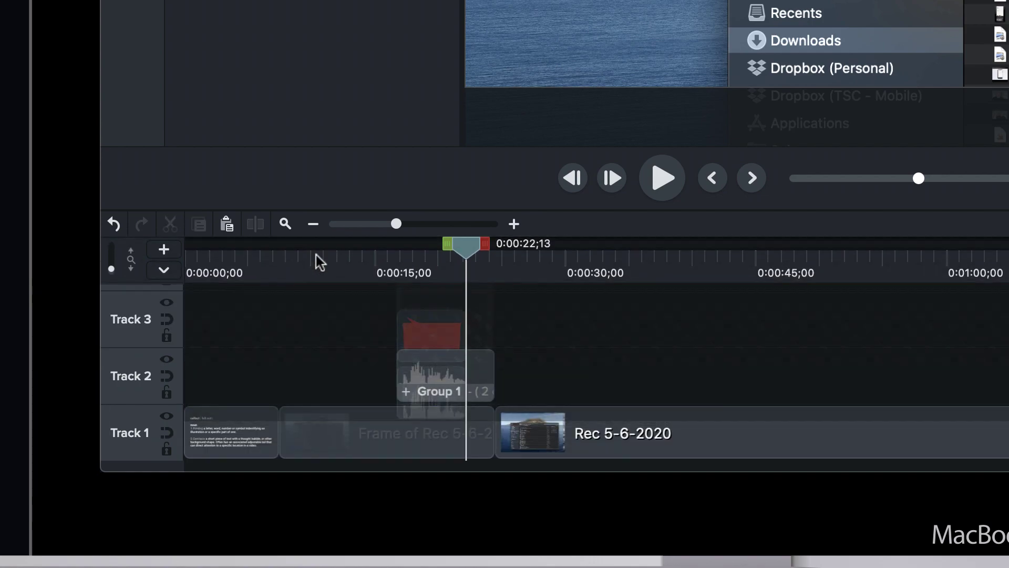
click(476, 379)
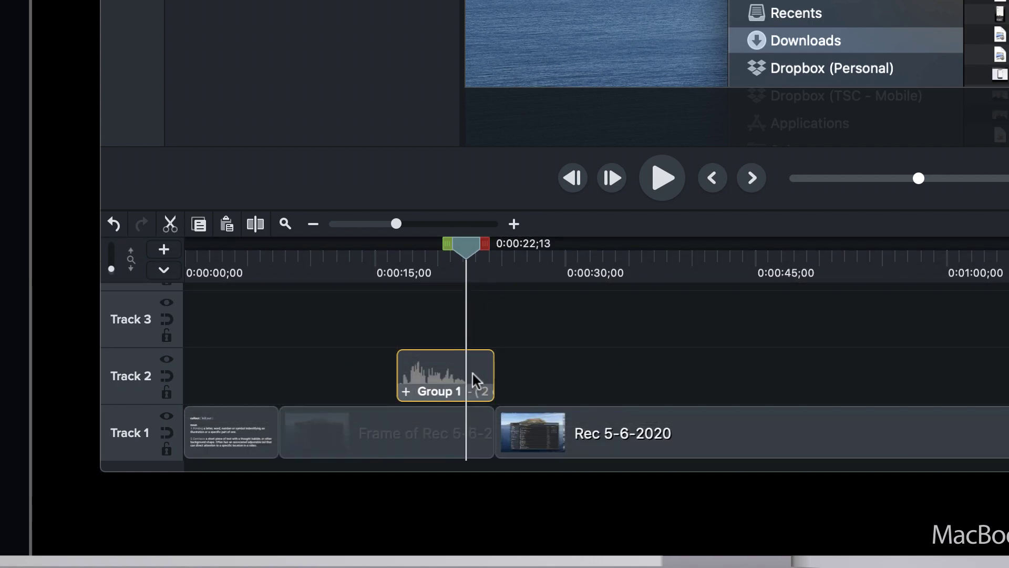
key(s)
key(Delete)
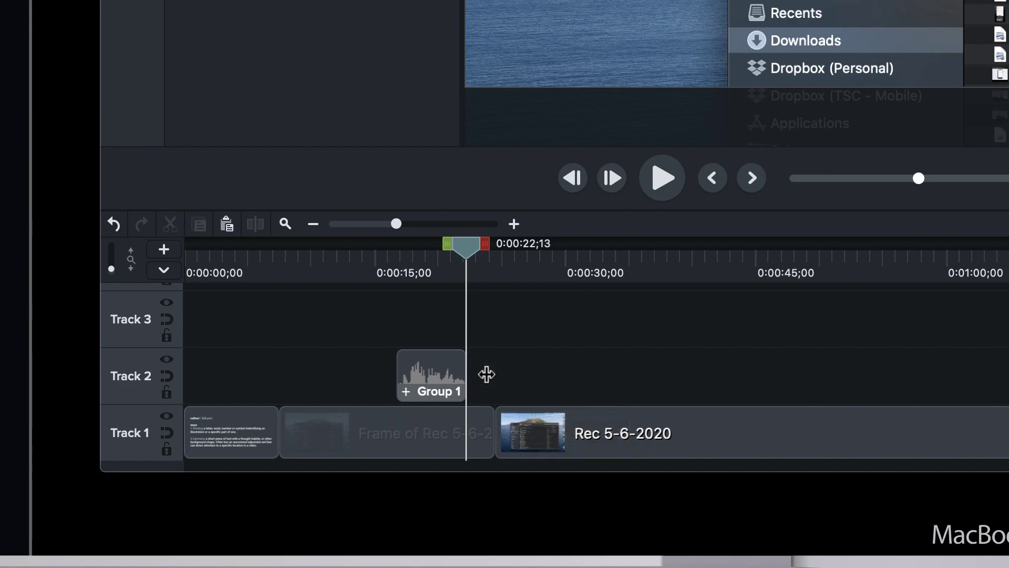
drag(466, 245, 388, 245)
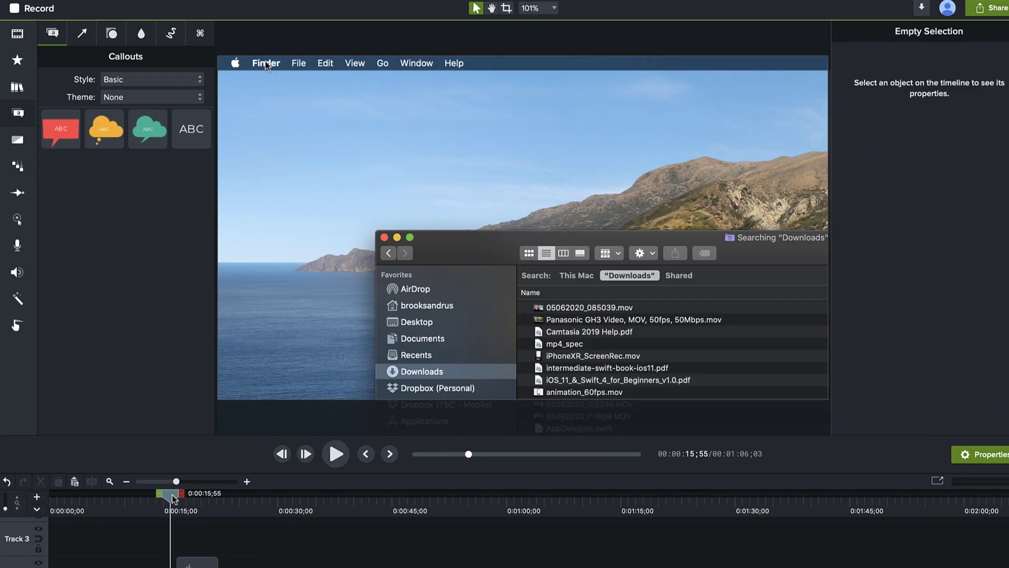
mouse_move(173, 500)
mouse_down()
mouse_move(201, 499)
mouse_move(173, 500)
mouse_move(189, 500)
mouse_up()
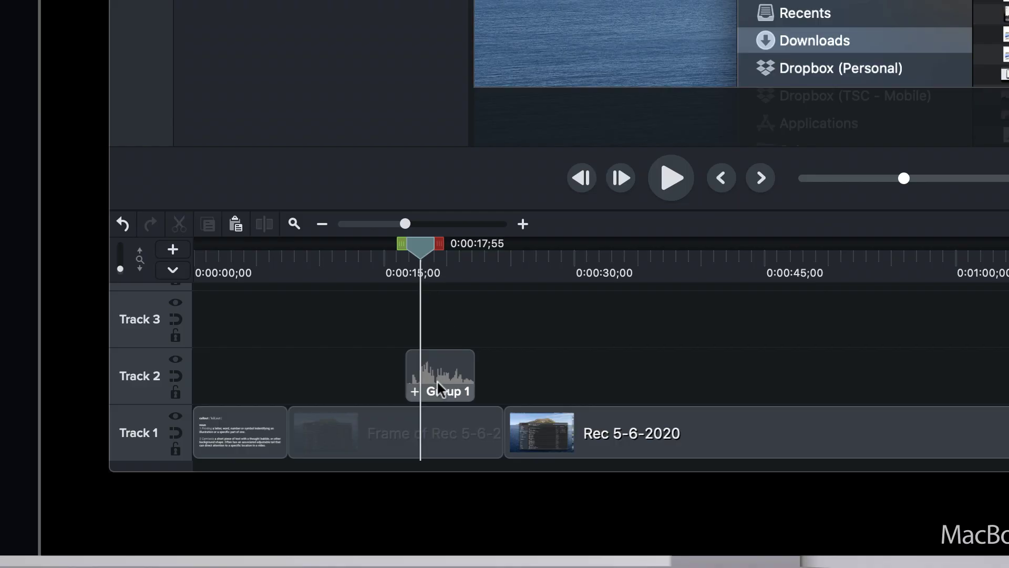
- Apply the Pixelate transition from Favorites to the Group 1 clip and preview it
click(437, 380)
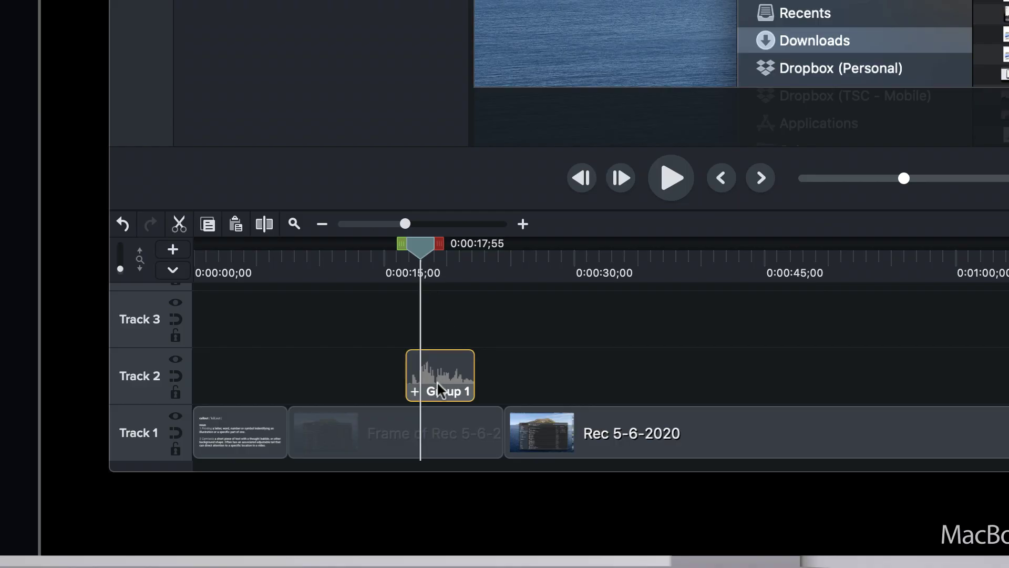
key(super+equal)
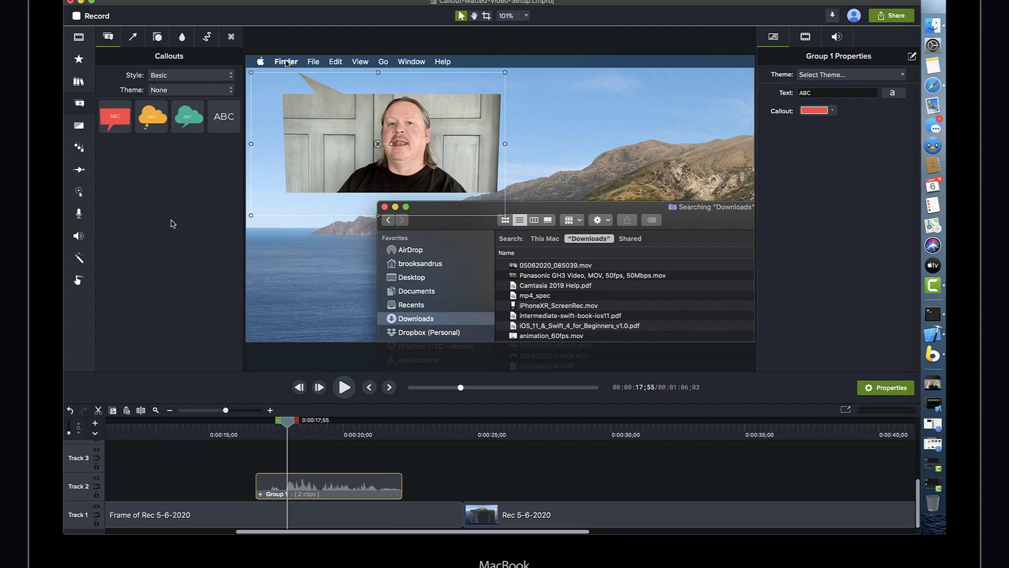
key(super+2)
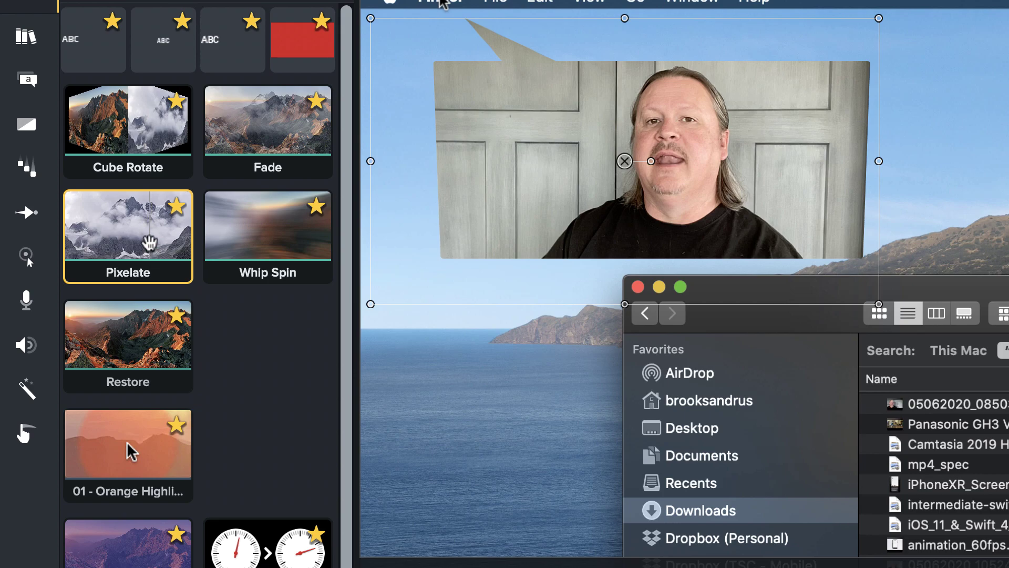
drag(150, 243, 523, 383)
drag(443, 256, 390, 262)
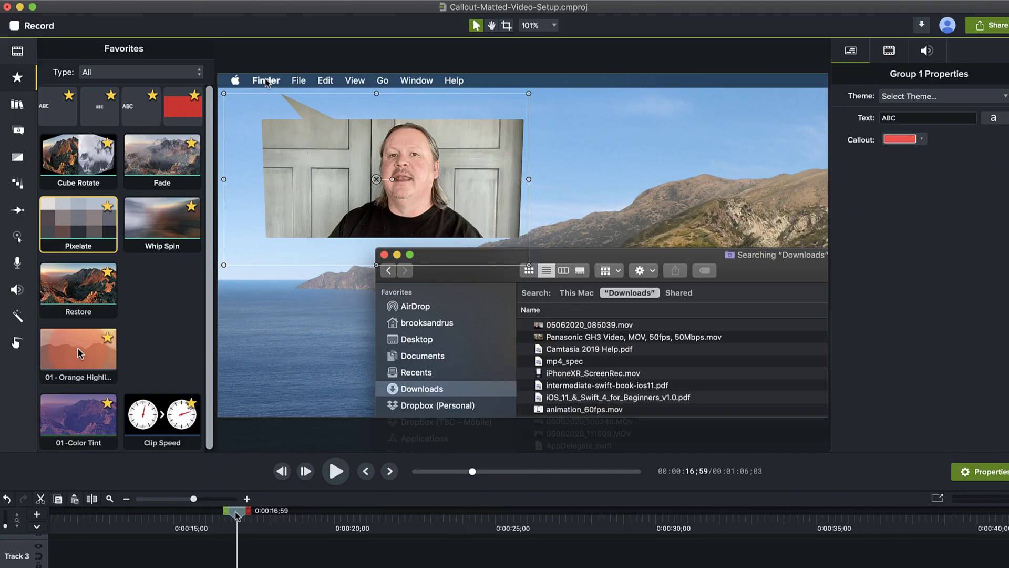
drag(236, 515, 325, 544)
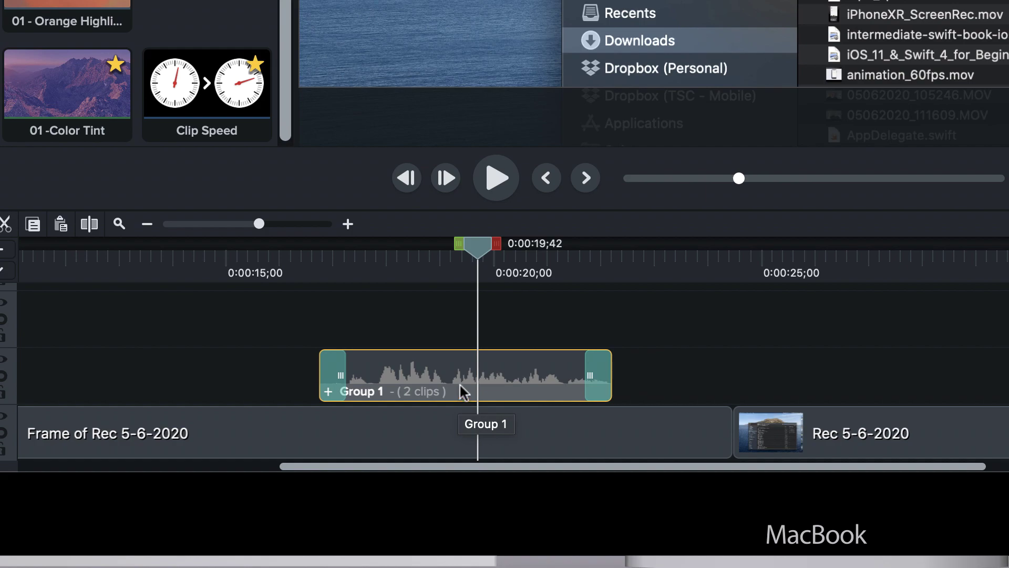
- Open Group 1 in its own tab and select the Callout clip inside it
double_click(460, 387)
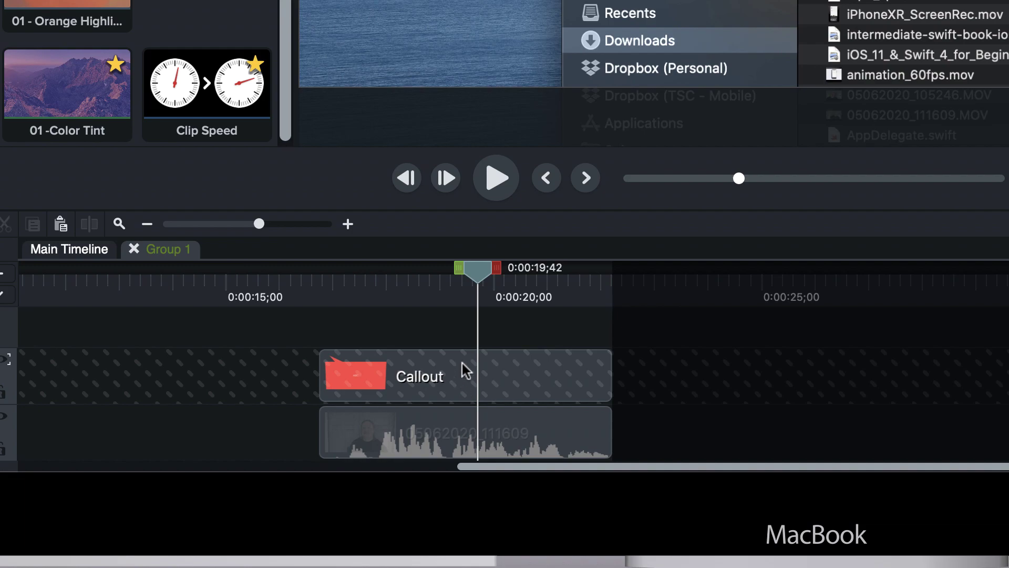
click(465, 375)
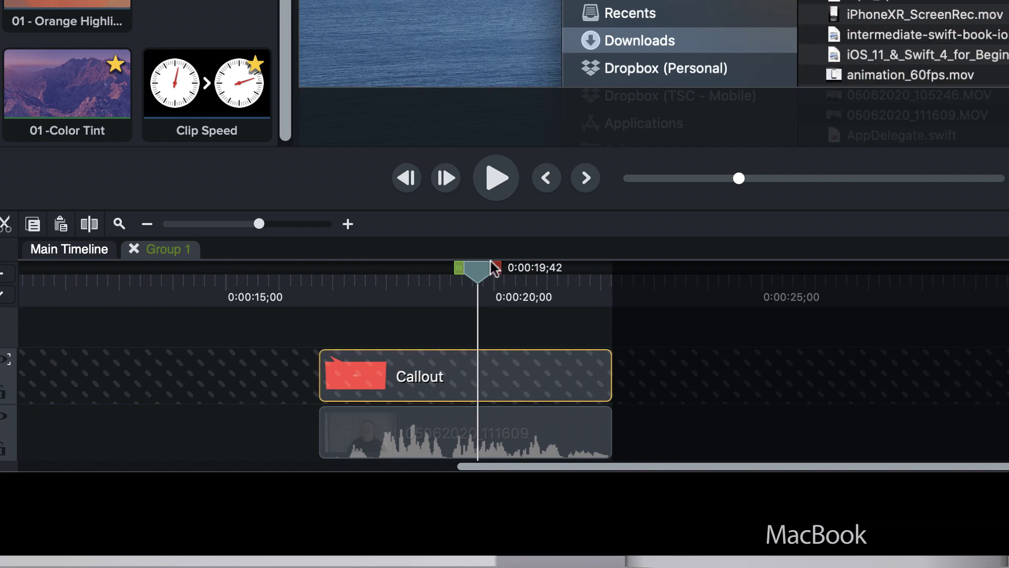
key(XF86AudioRaiseVolume)
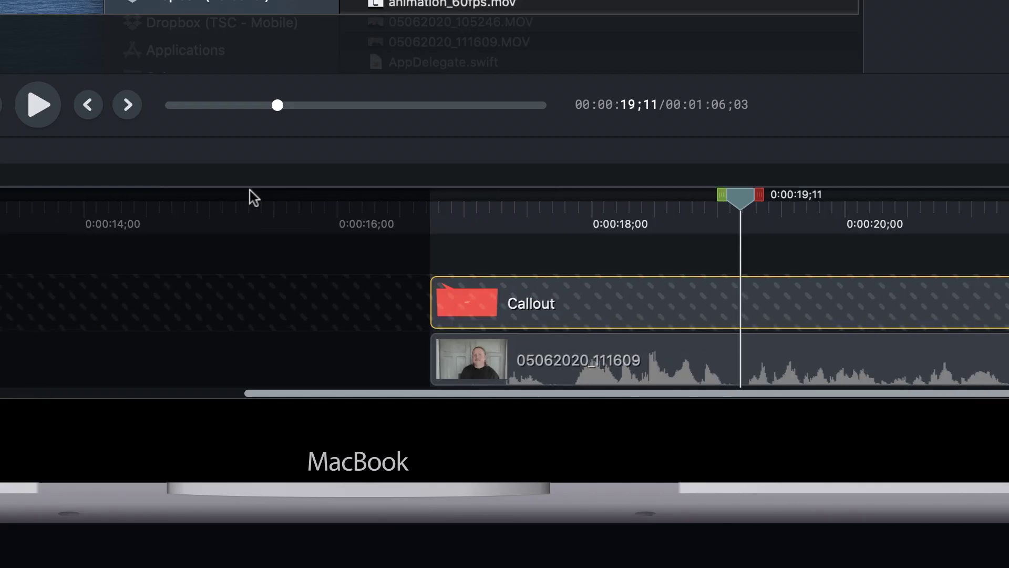
- Add an animation to the Callout clip spanning about 0:00:19;11 to 0:00:20;09
scroll(248, 196, right, 6)
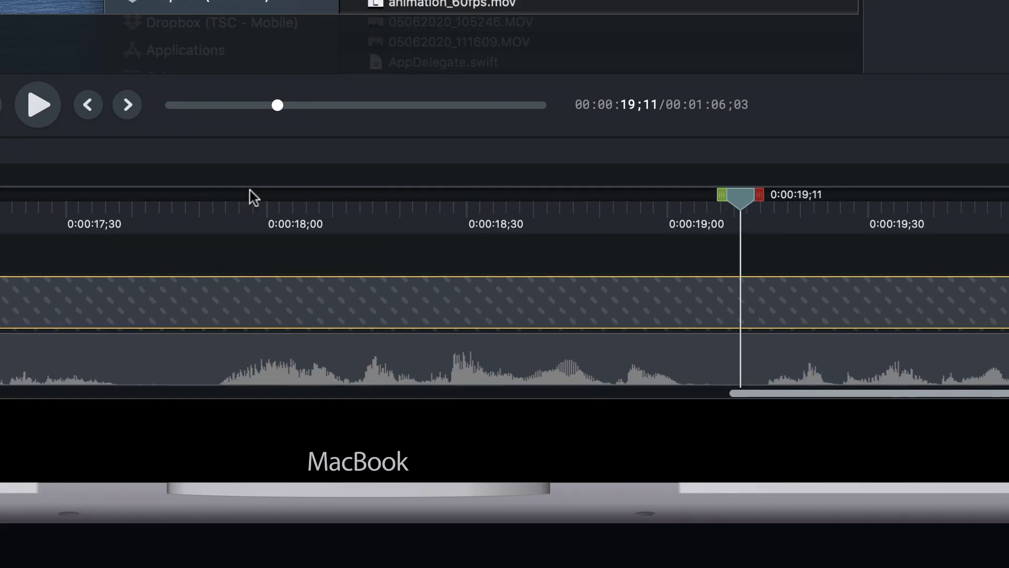
scroll(620, 355, right, 8)
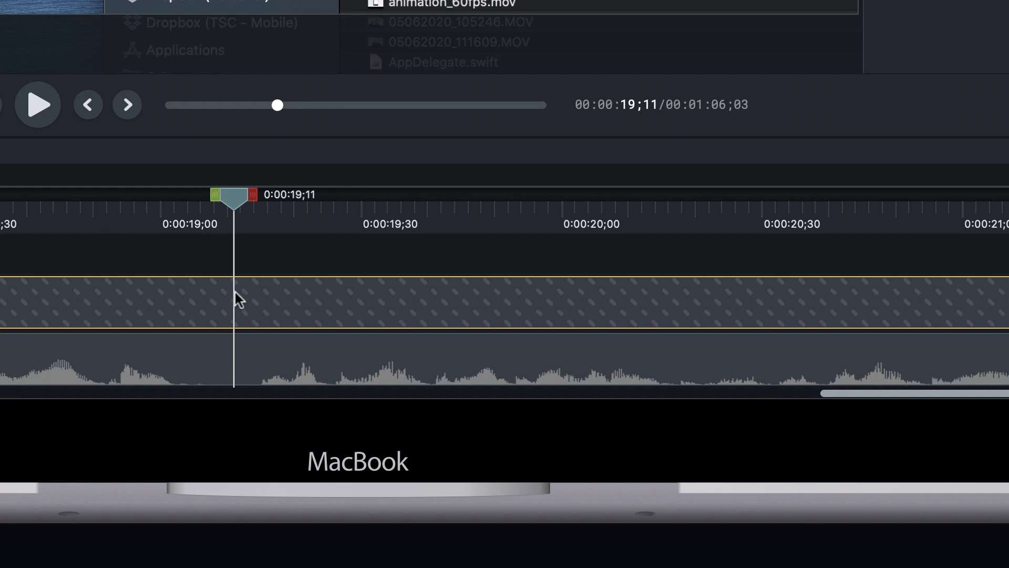
key(shift+a)
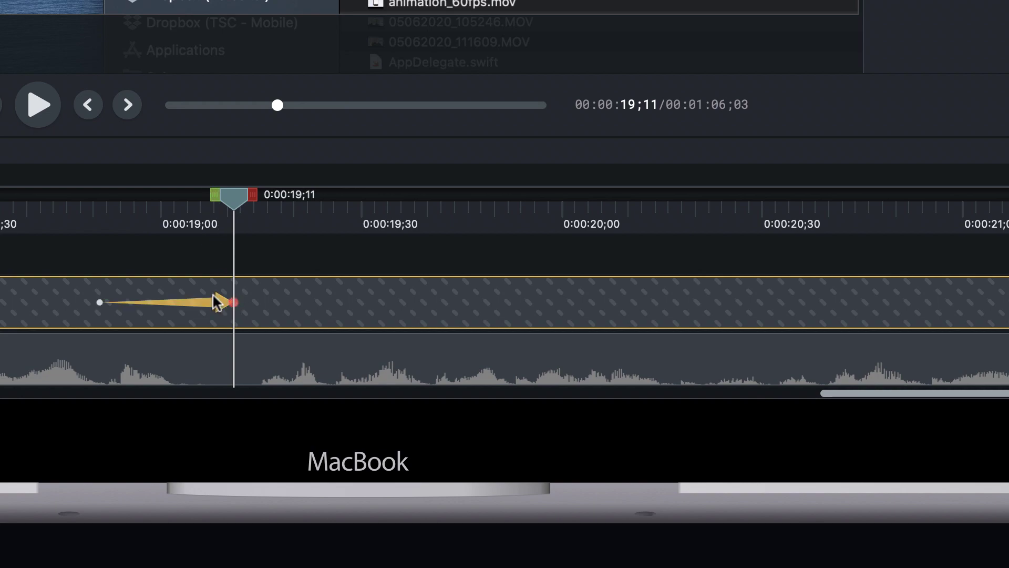
drag(198, 309, 335, 305)
click(367, 302)
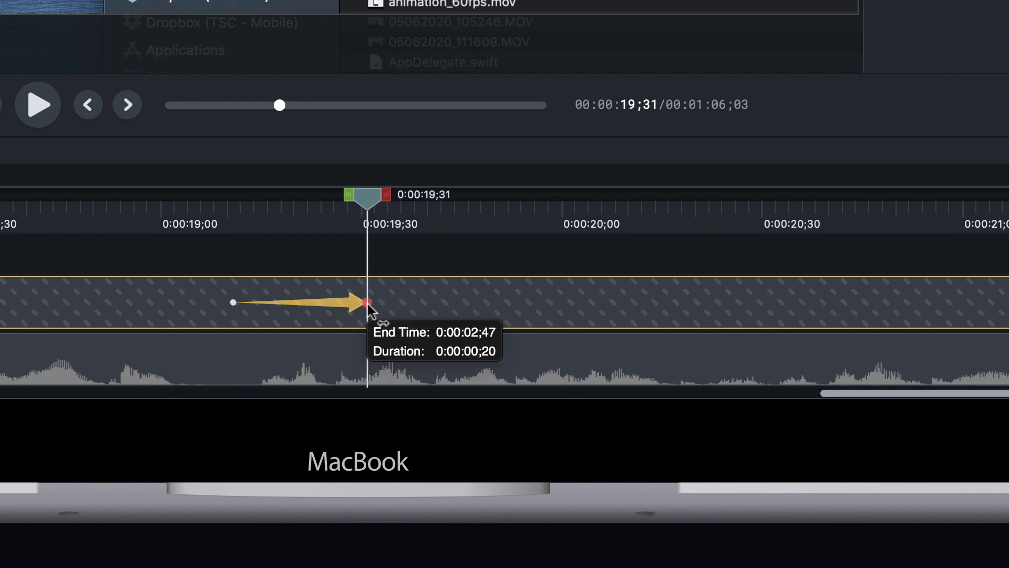
drag(368, 304, 635, 282)
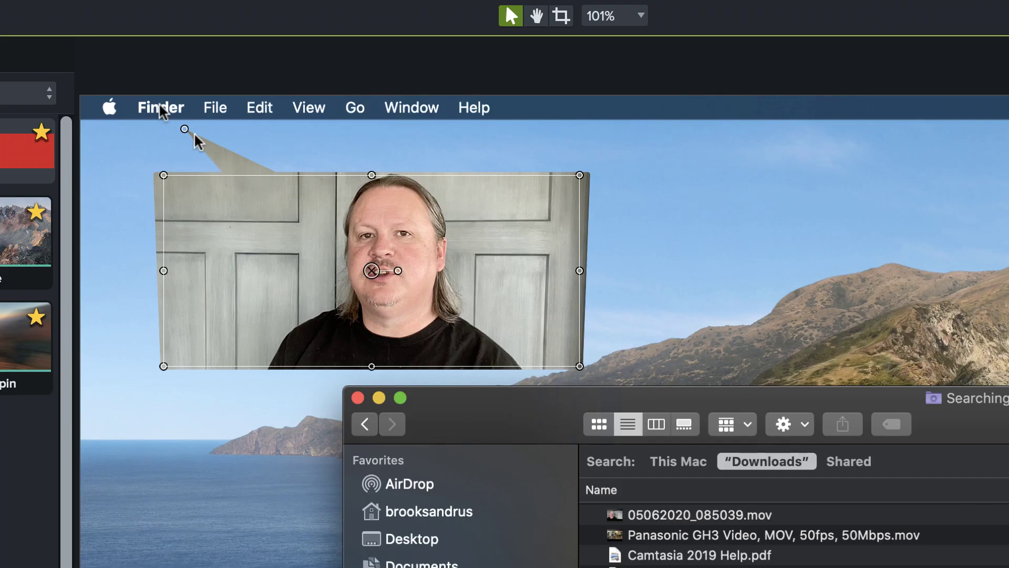
- Point the callout's tail at the Finder menu at the animation end, tucked behind the bubble at the start
drag(184, 130, 169, 120)
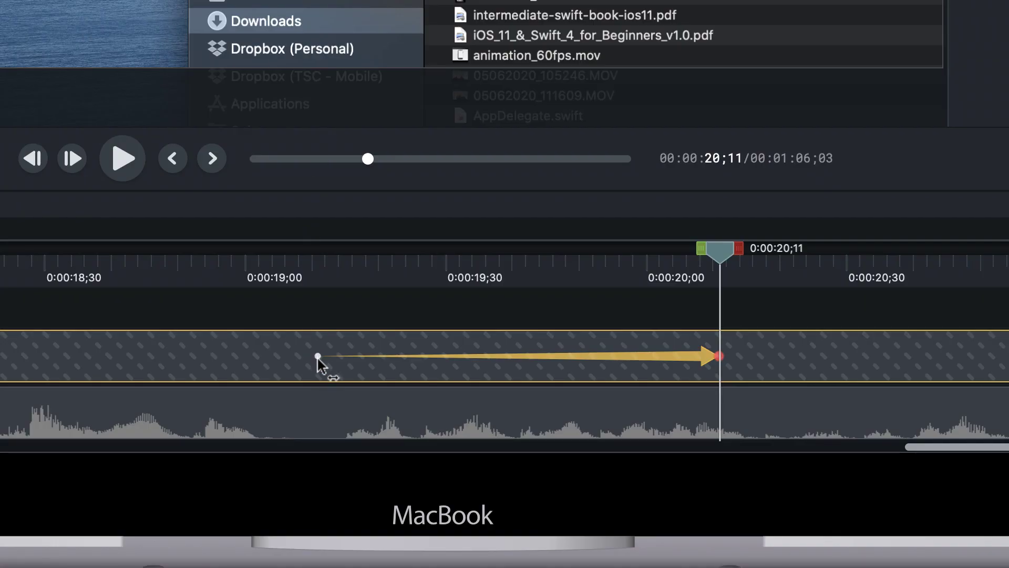
click(317, 358)
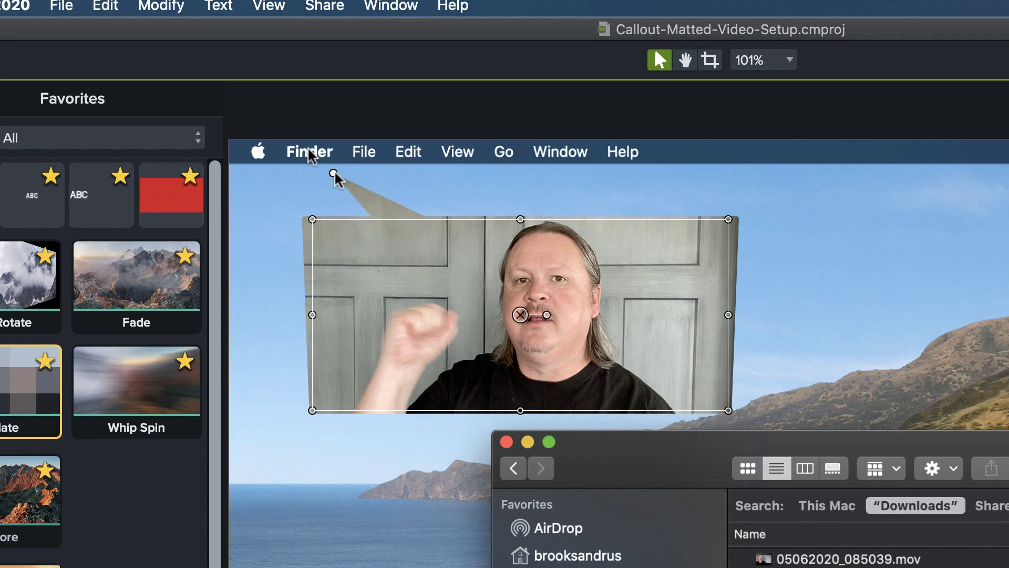
drag(333, 174, 423, 238)
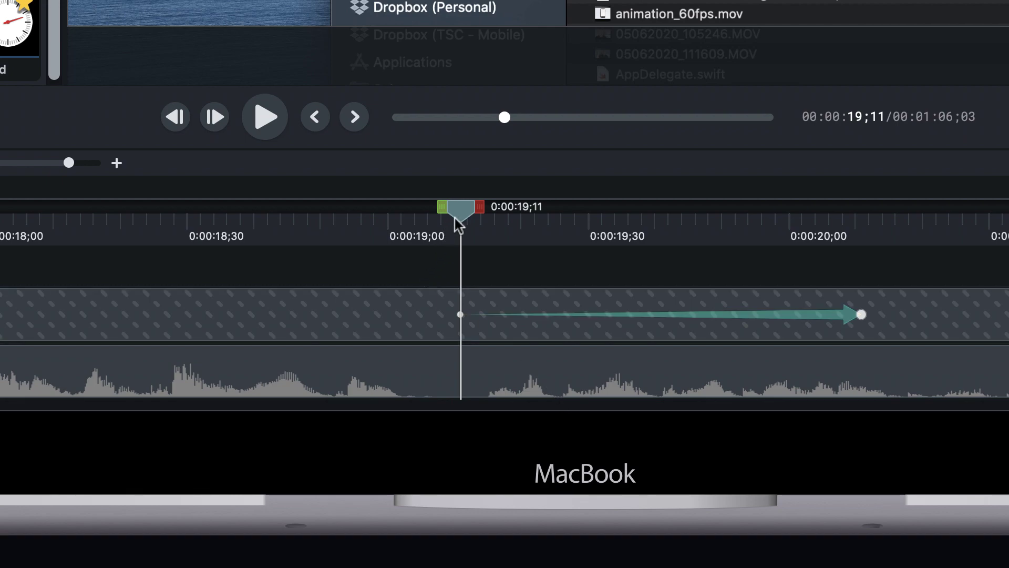
- Preview the tail animation and fine-tune the tail tip's aim at Finder
drag(455, 219, 405, 213)
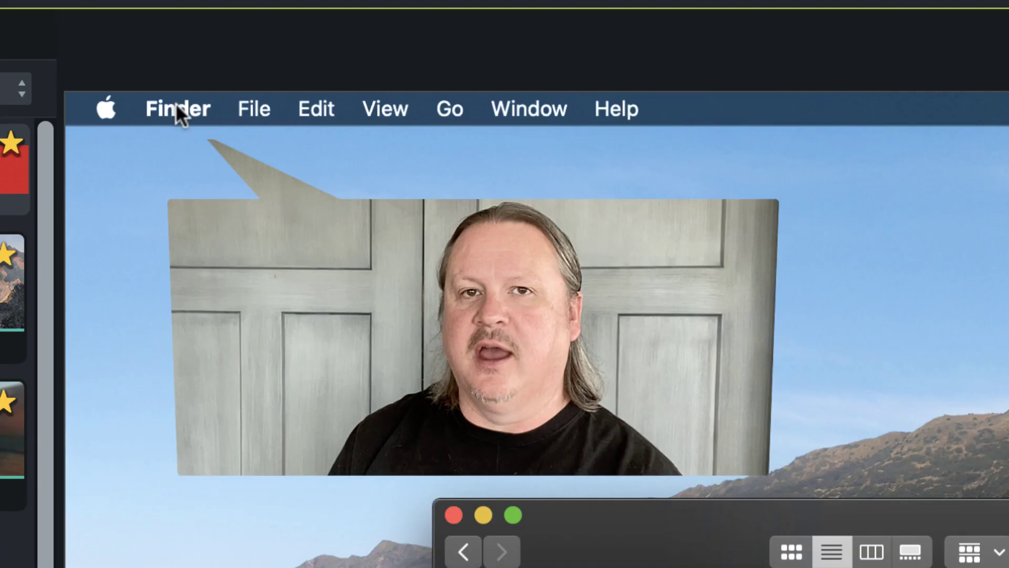
click(142, 207)
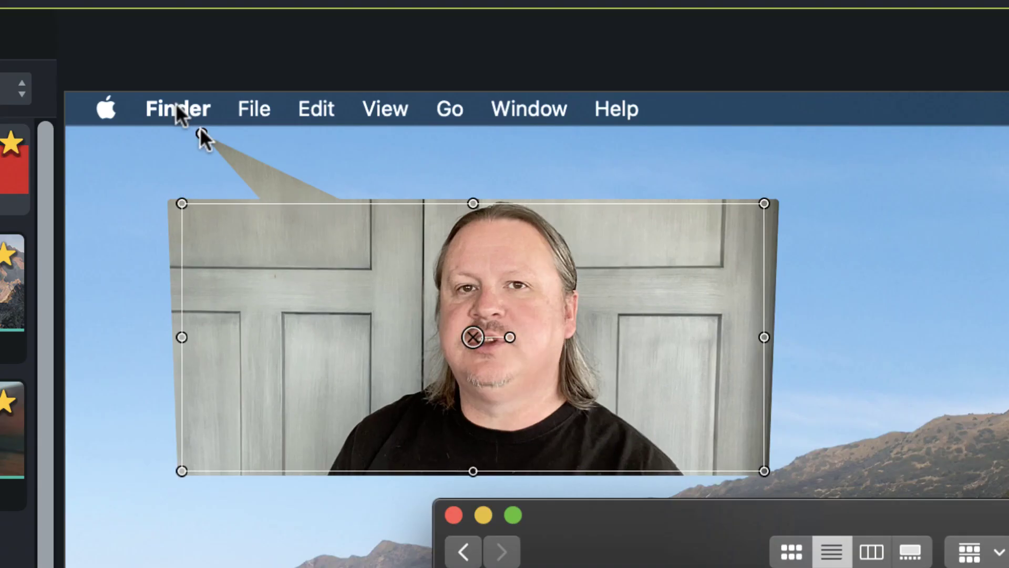
drag(201, 134, 210, 138)
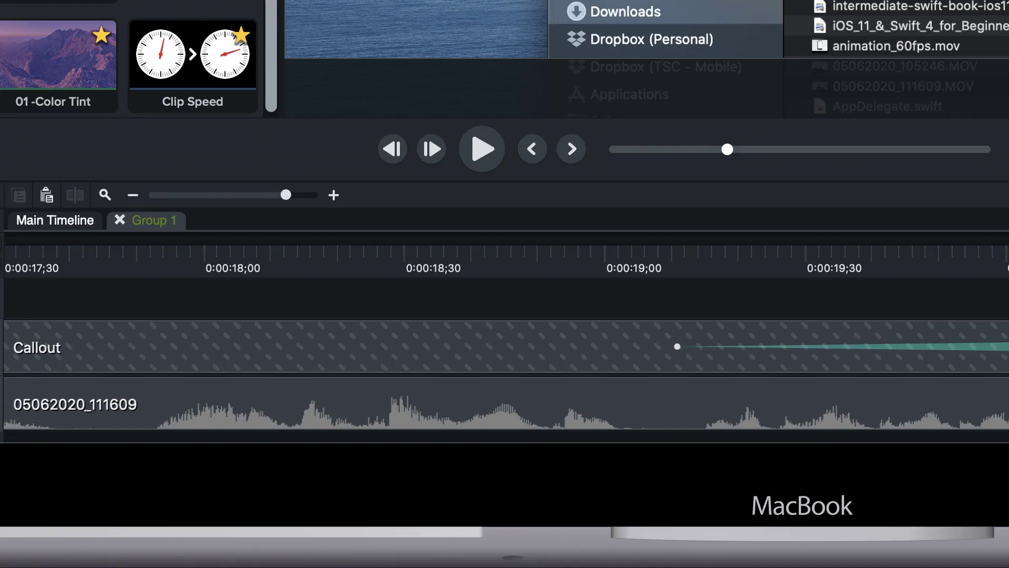
- Leave the Group 1 tab and move the webcam callout about 30 px higher, tail touching Finder
click(119, 220)
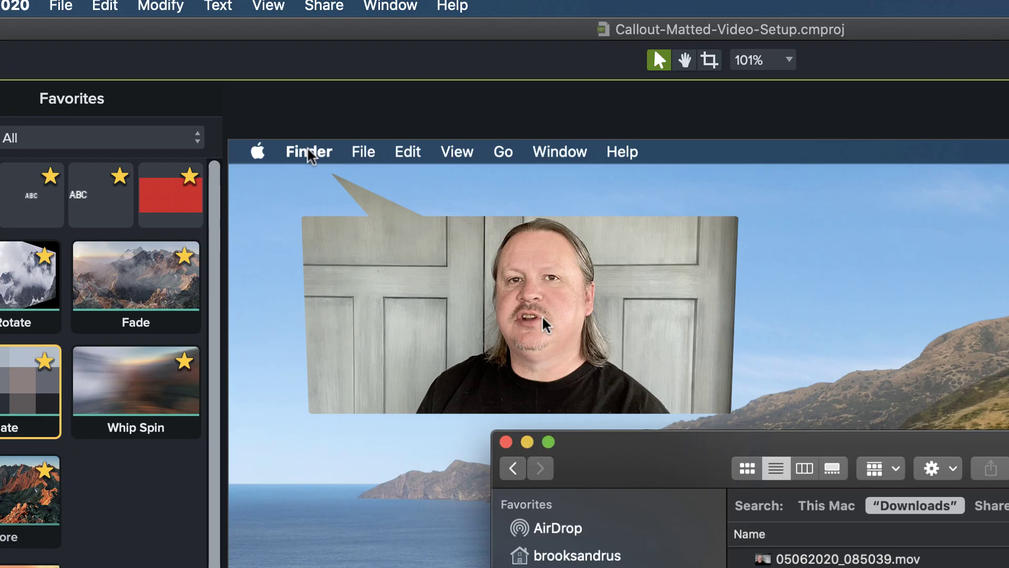
click(526, 317)
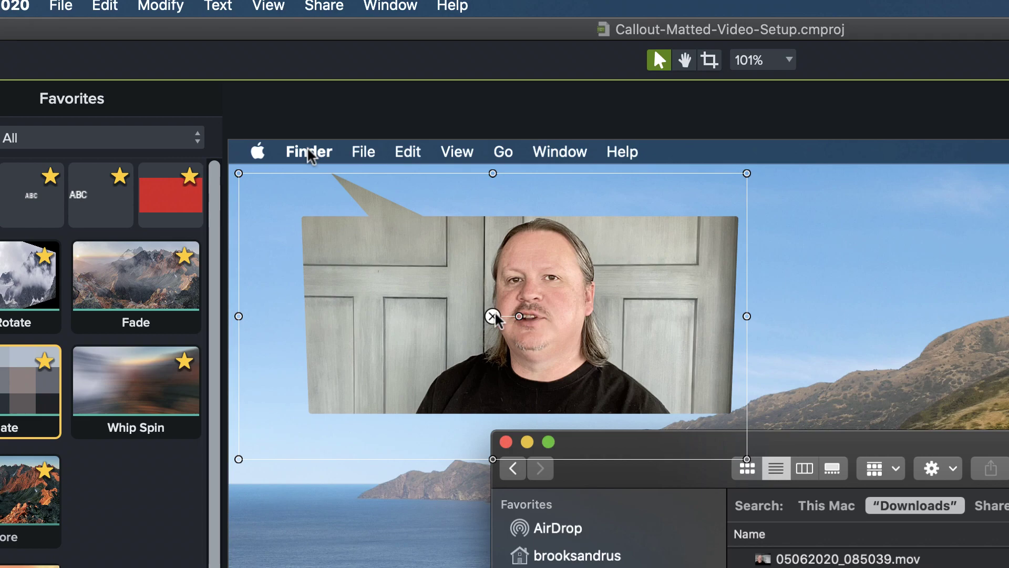
drag(493, 317, 493, 304)
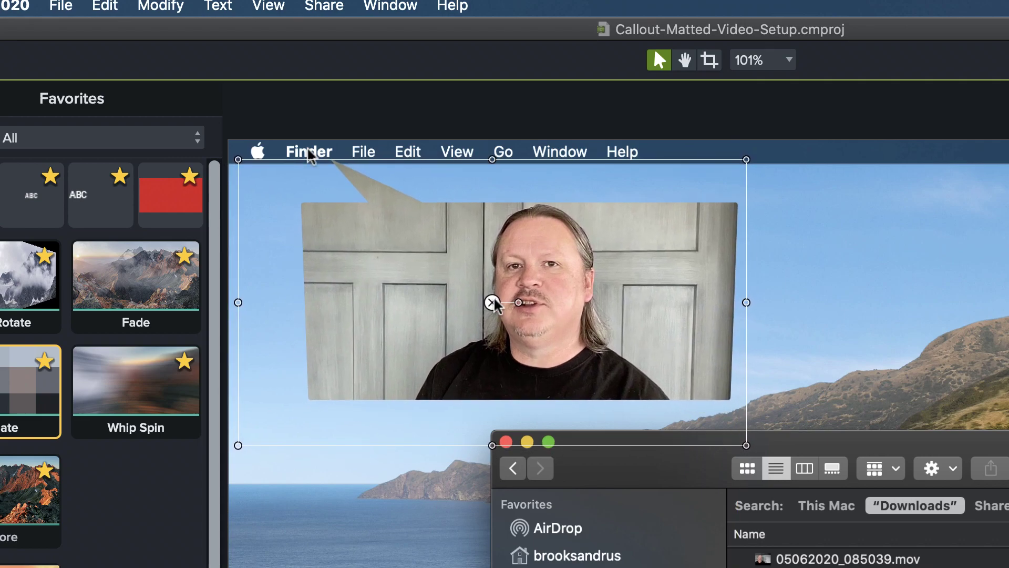
drag(495, 305, 494, 305)
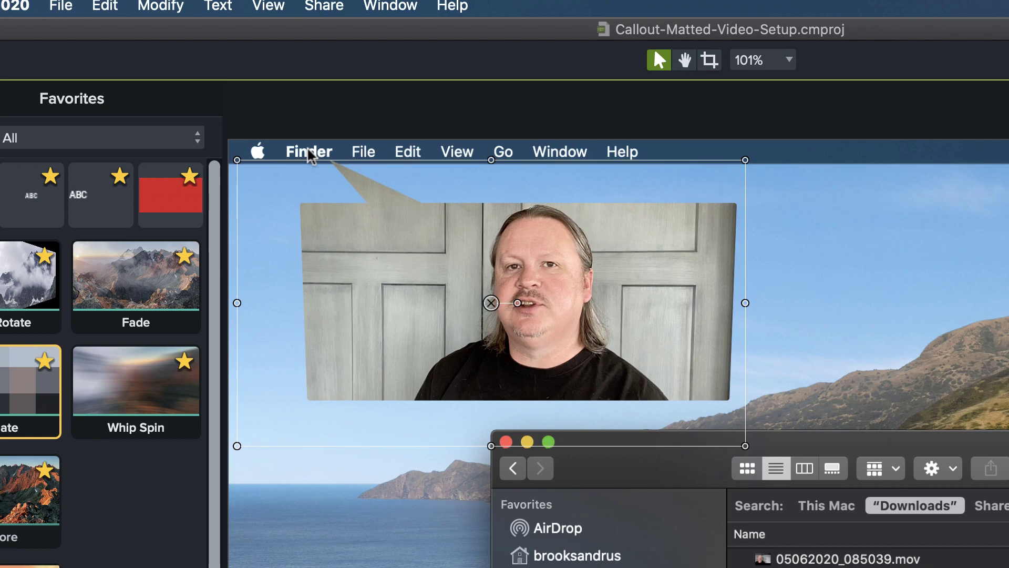
click(309, 154)
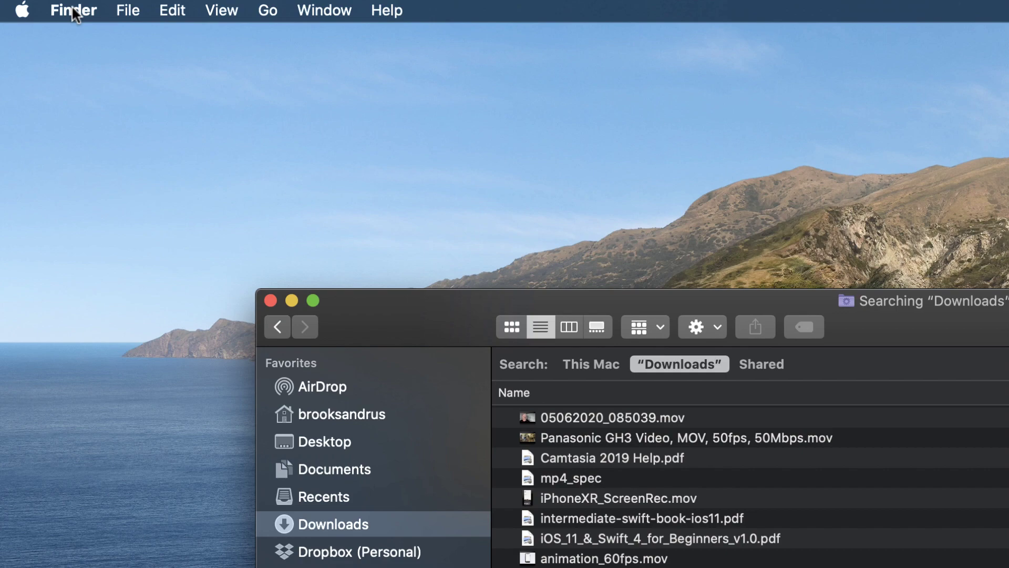